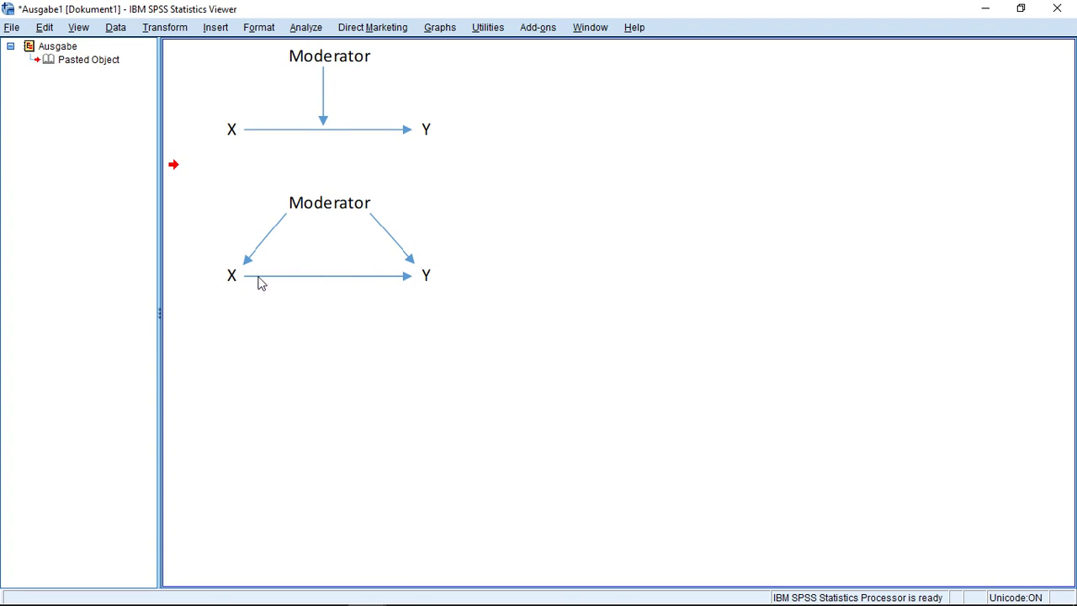
- Run a linear regression with Weight in kg as dependent and Tall as the sole predictor
{"action": "left_click", "coordinate": [309, 30]}
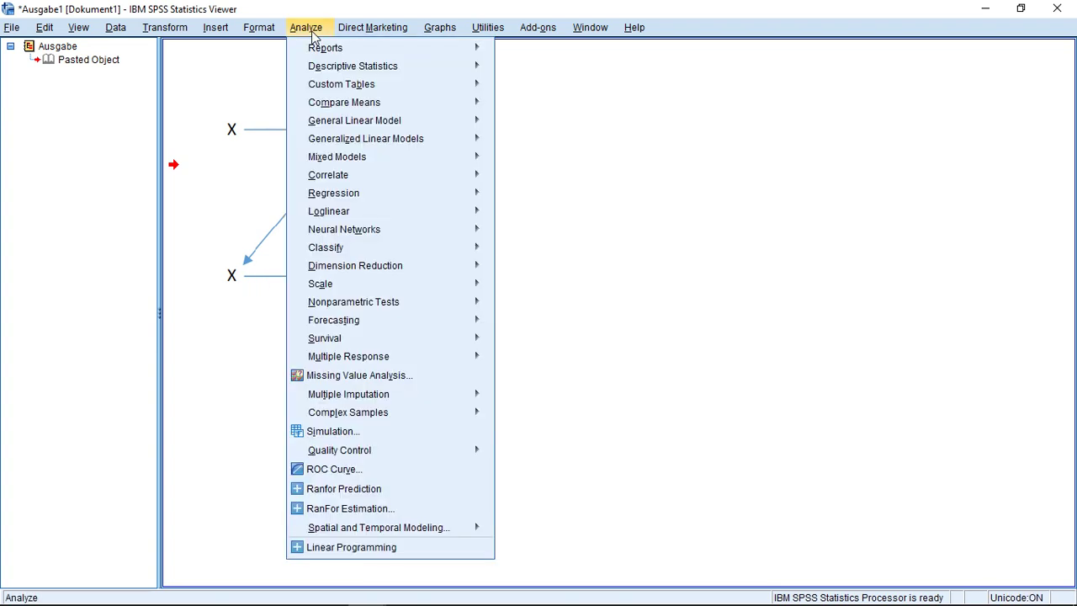
{"action": "mouse_move", "coordinate": [358, 196]}
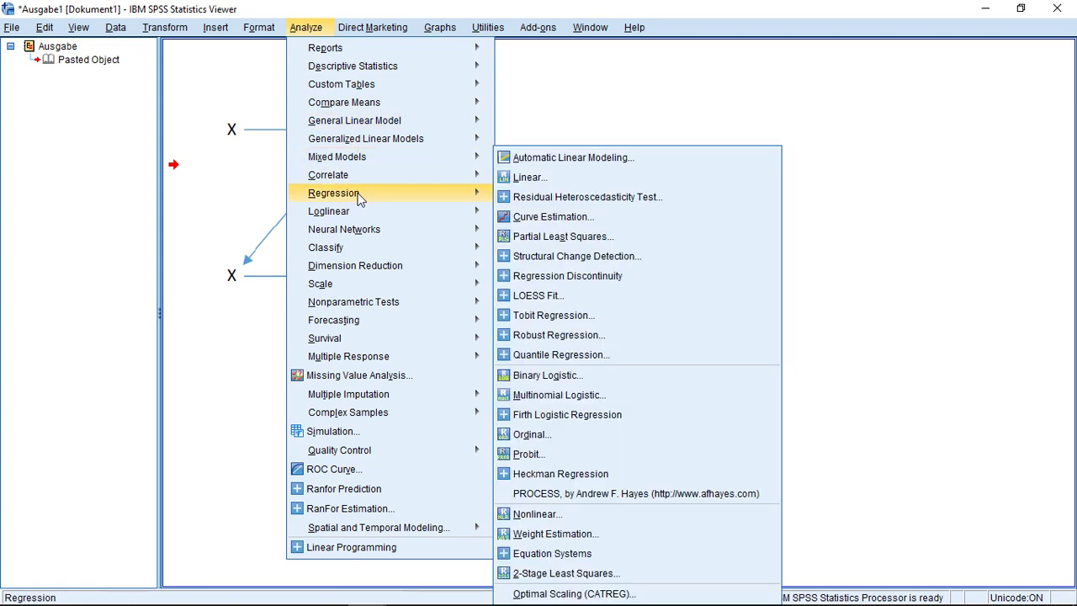
{"action": "left_click", "coordinate": [531, 177]}
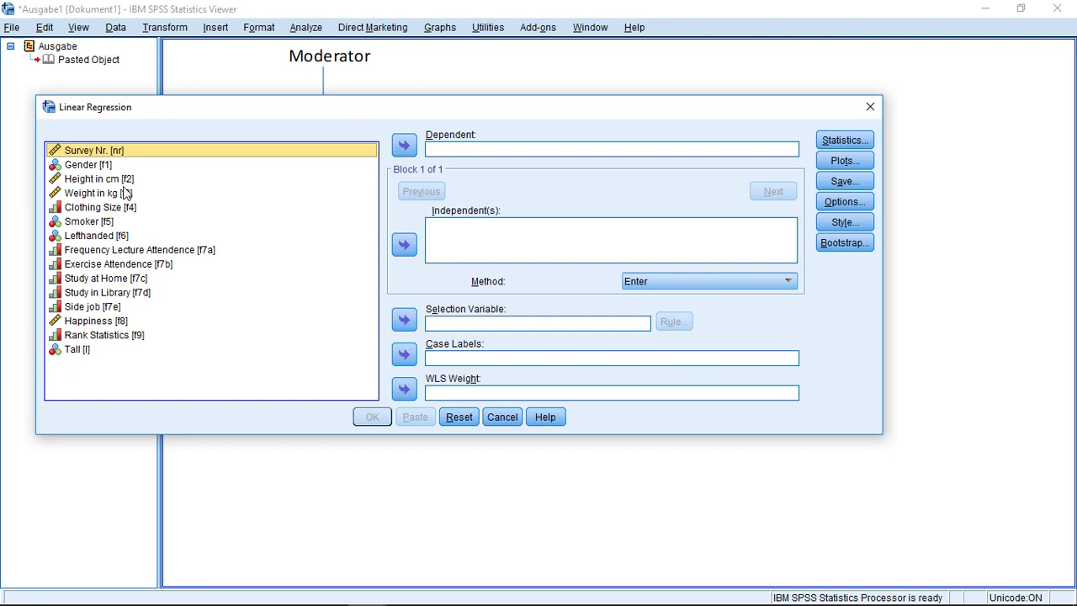
{"action": "left_click", "coordinate": [125, 194]}
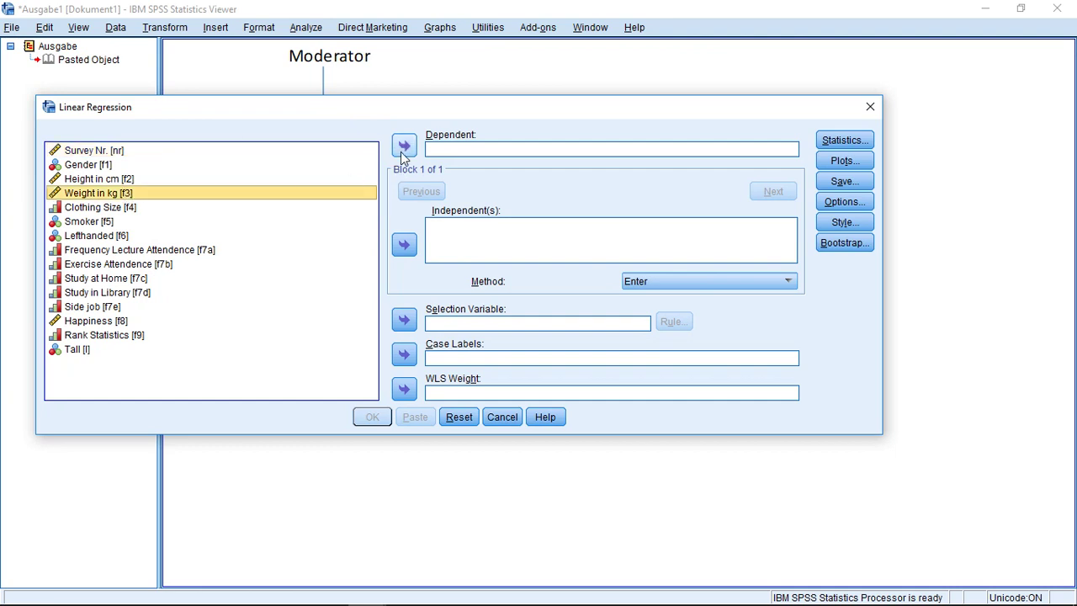
{"action": "left_click", "coordinate": [404, 147]}
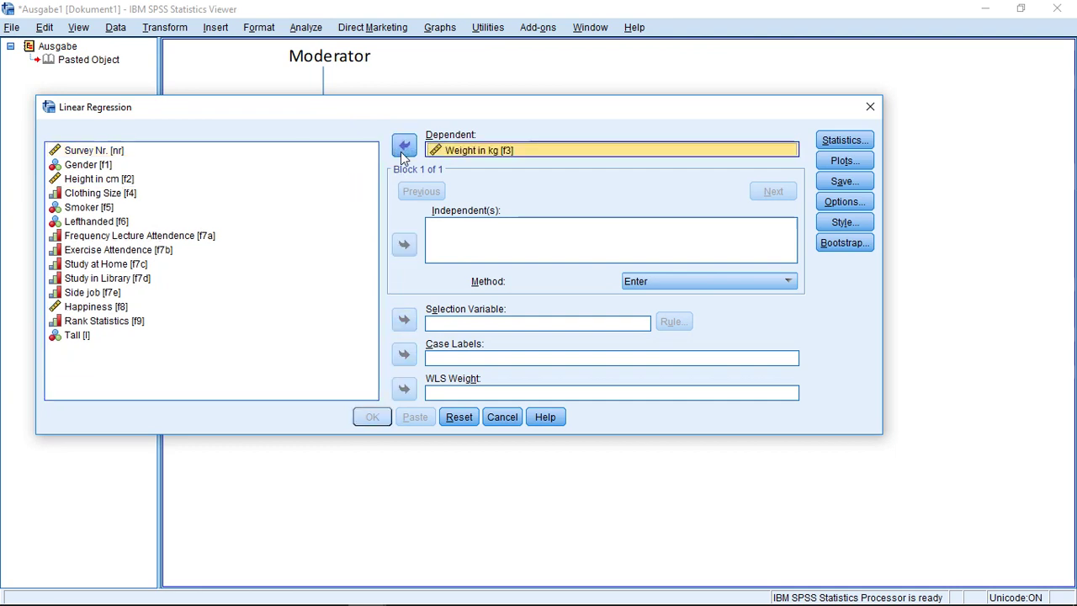
{"action": "left_click", "coordinate": [76, 336]}
{"action": "left_click", "coordinate": [404, 244]}
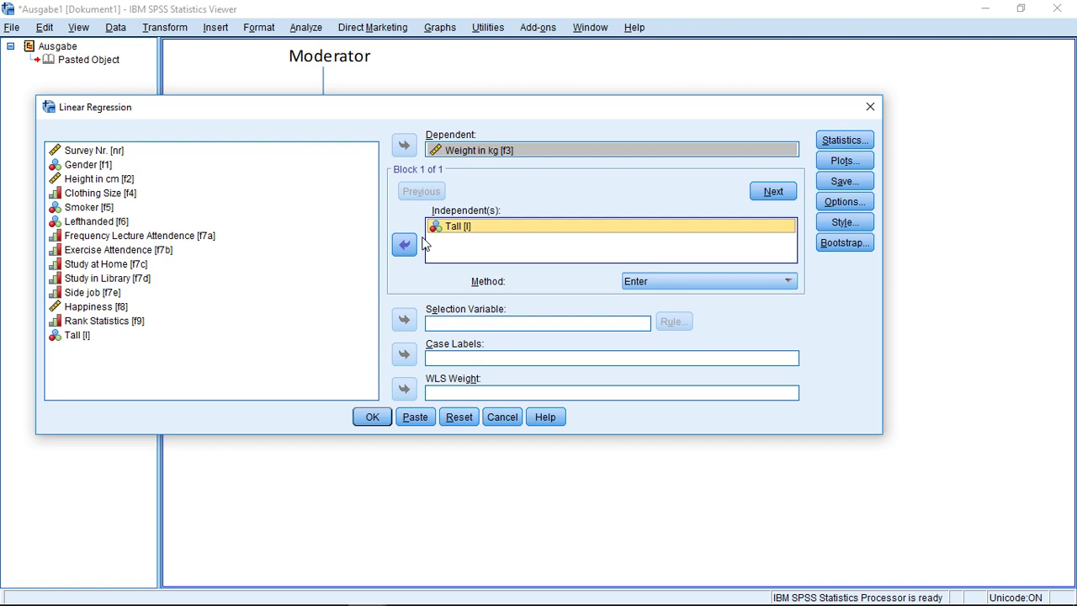
{"action": "left_click", "coordinate": [372, 417]}
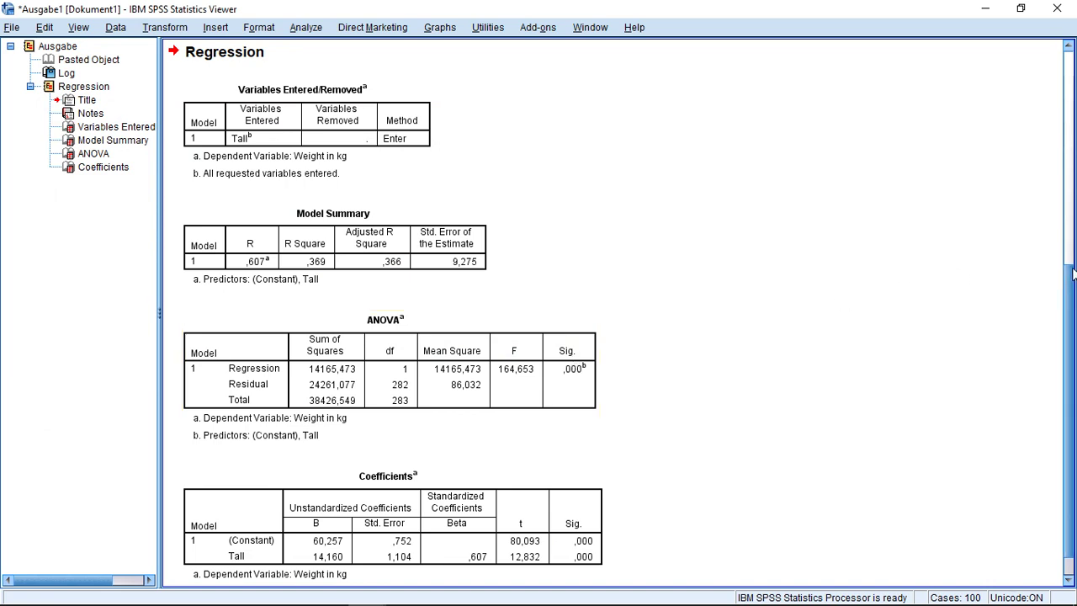
- Review the Variables Entered, Model Summary, ANOVA and Coefficients tables of the Tall regression
{"action": "left_click_drag", "start_coordinate": [1071, 271], "coordinate": [346, 95]}
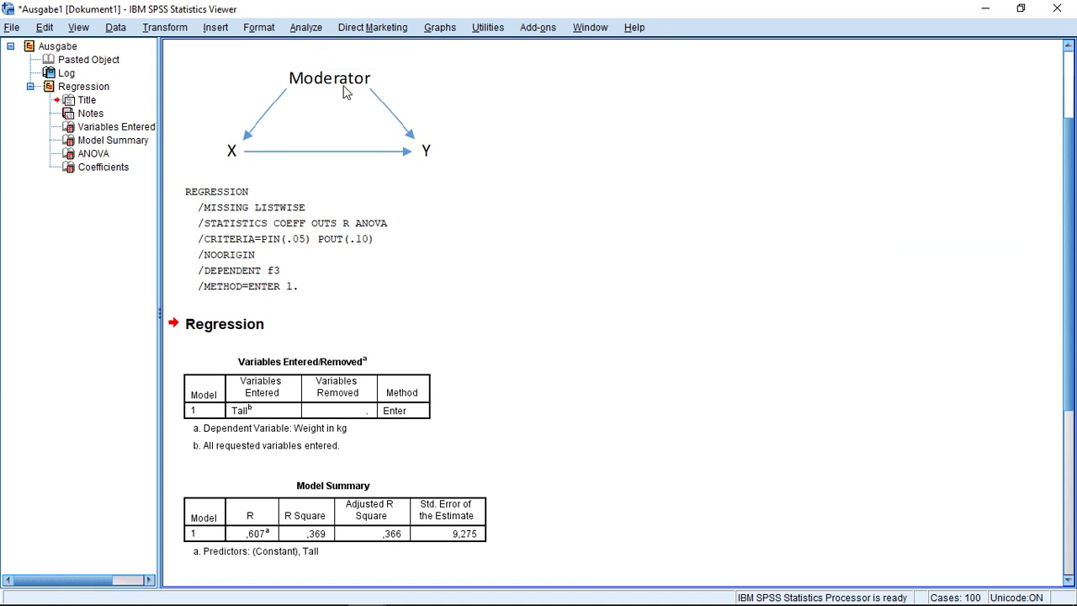
{"action": "left_click", "coordinate": [235, 412]}
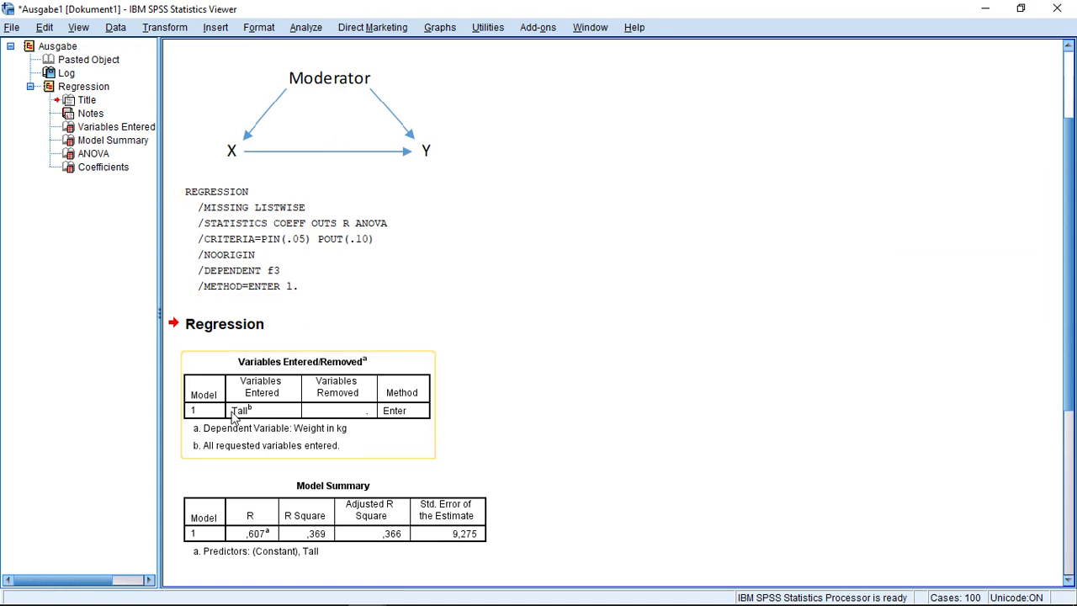
{"action": "left_click_drag", "start_coordinate": [235, 415], "coordinate": [295, 463]}
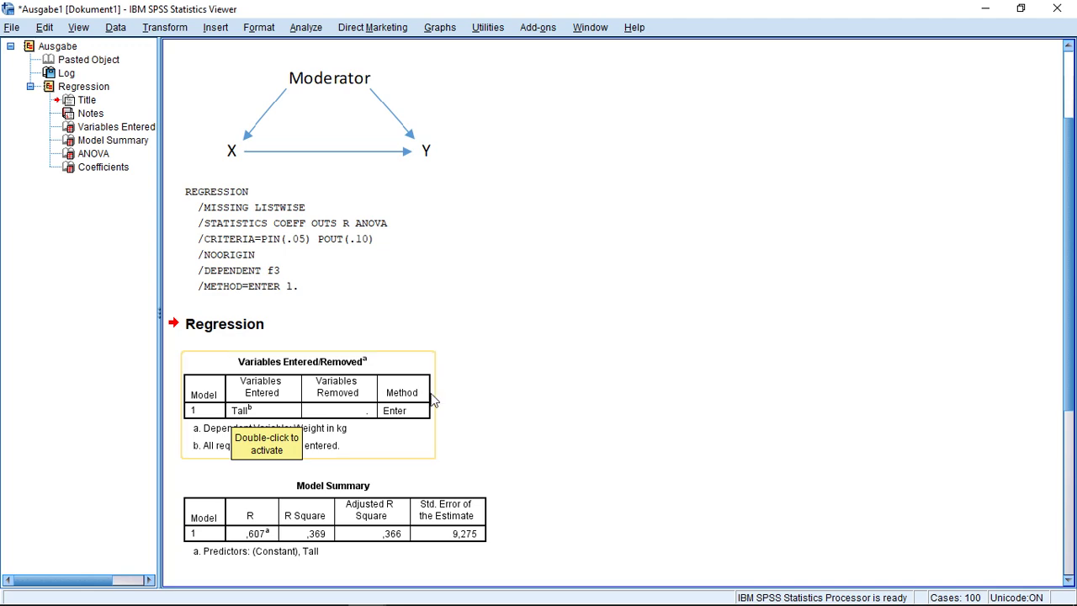
{"action": "left_click", "coordinate": [929, 271]}
{"action": "left_click_drag", "start_coordinate": [930, 270], "coordinate": [1044, 369]}
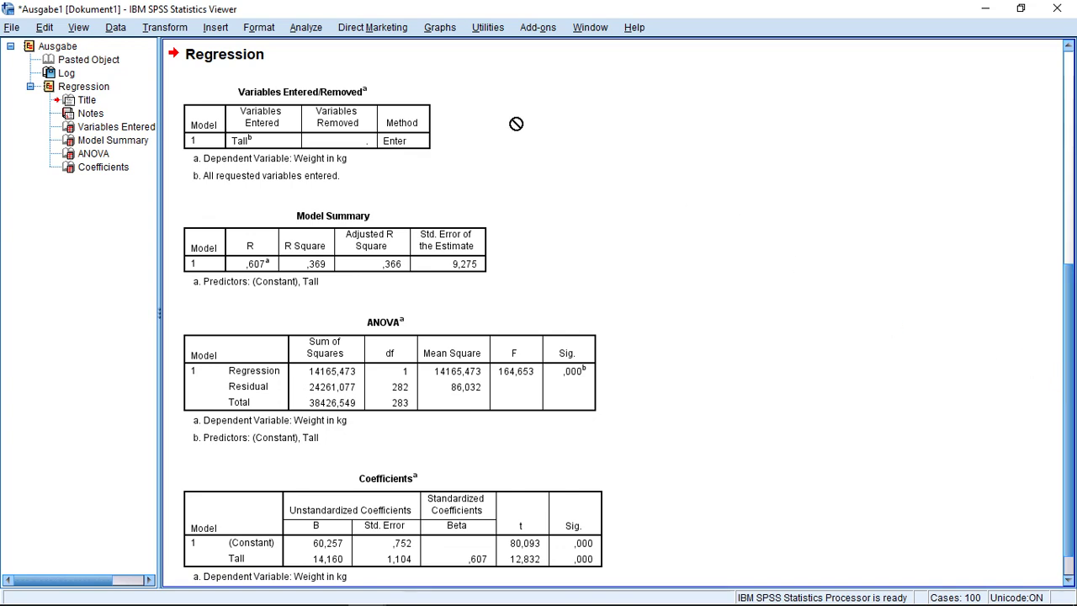
- Rerun the regression with Gender added to Tall and collinearity diagnostics requested
{"action": "left_click", "coordinate": [318, 32]}
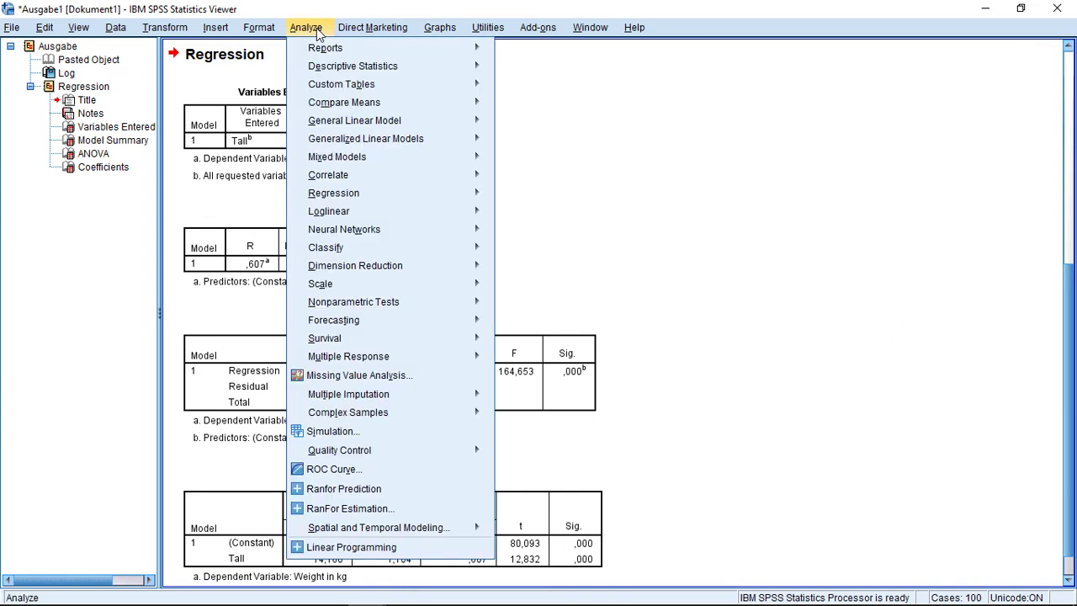
{"action": "mouse_move", "coordinate": [328, 191]}
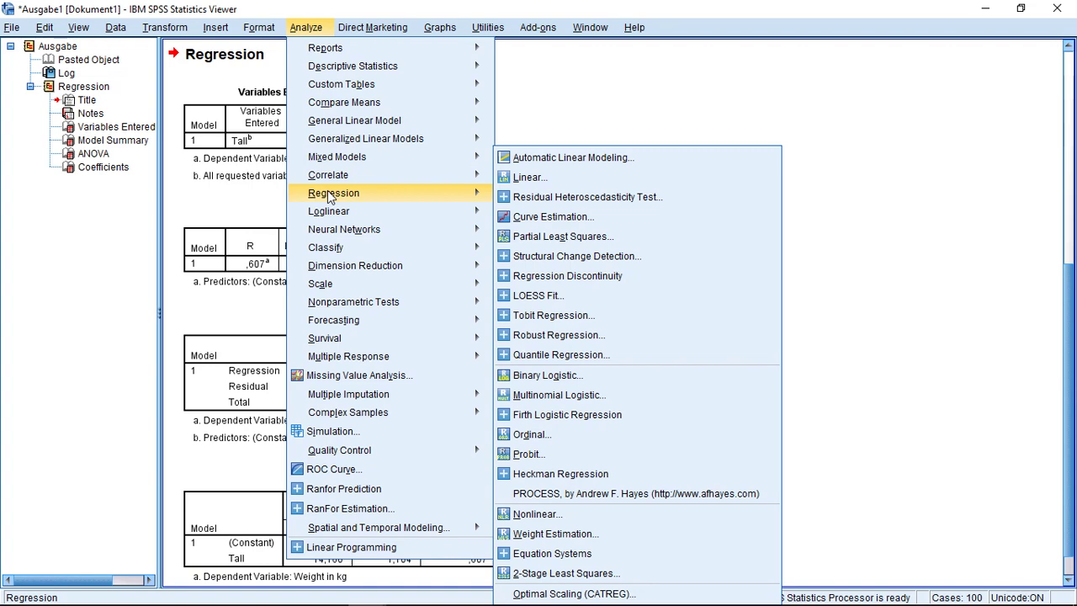
{"action": "left_click", "coordinate": [526, 177]}
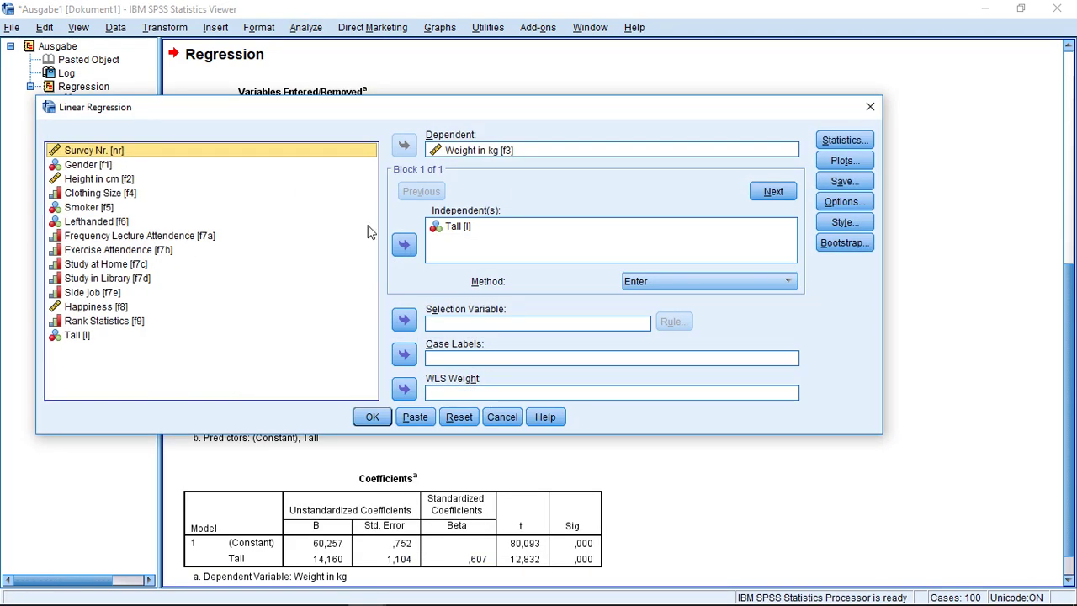
{"action": "left_click", "coordinate": [102, 165]}
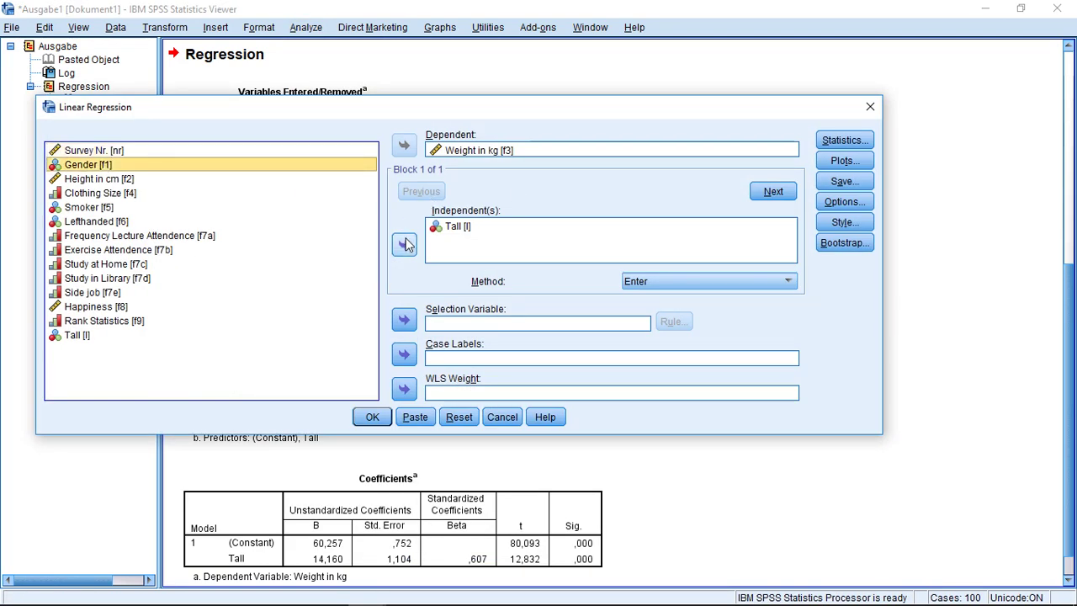
{"action": "left_click", "coordinate": [404, 244]}
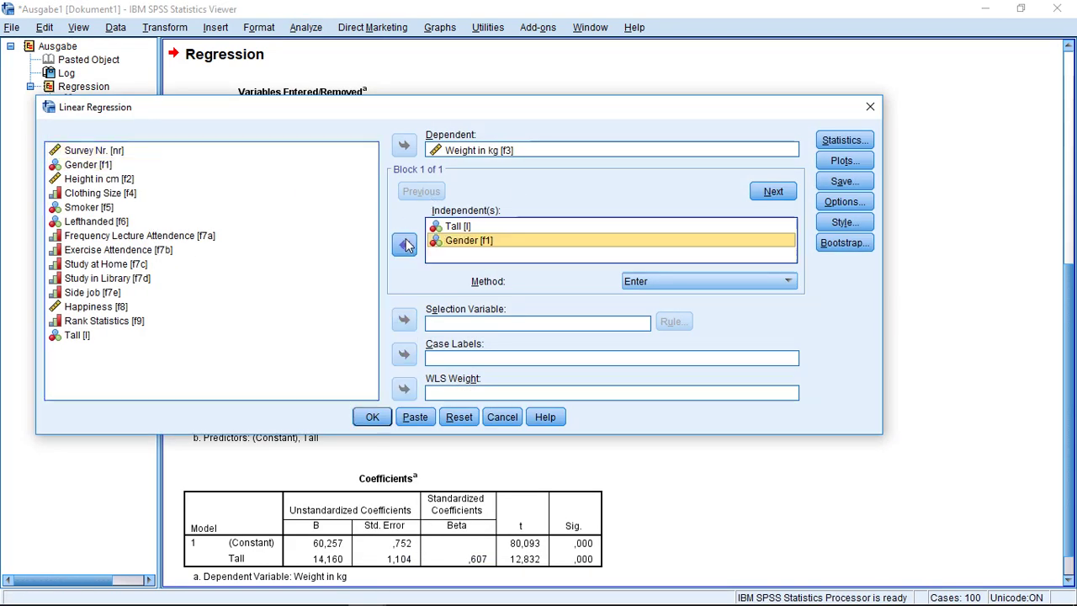
{"action": "left_click", "coordinate": [844, 140]}
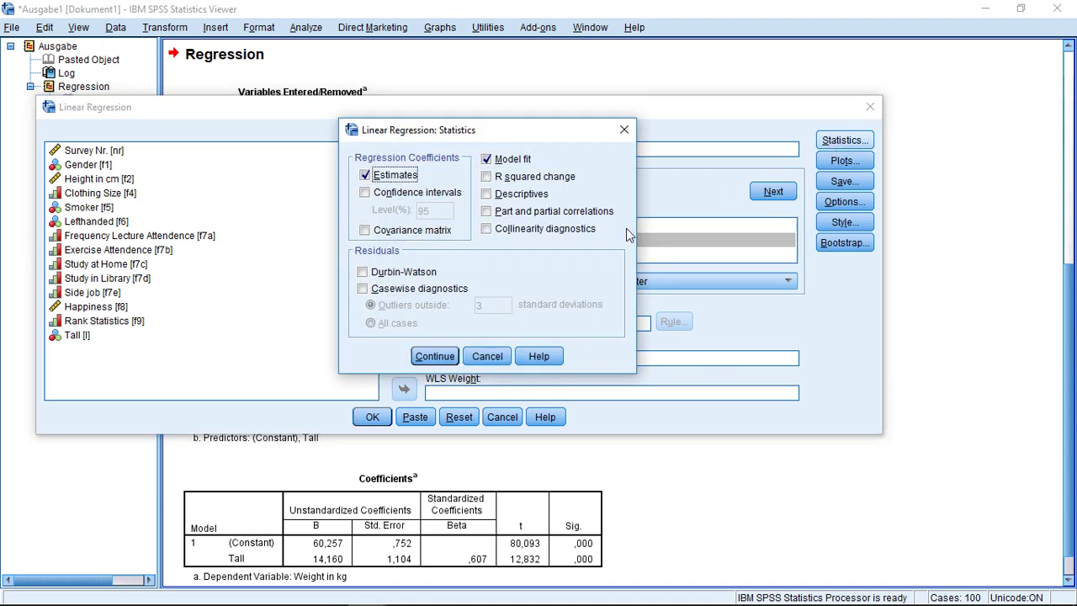
{"action": "left_click", "coordinate": [562, 234]}
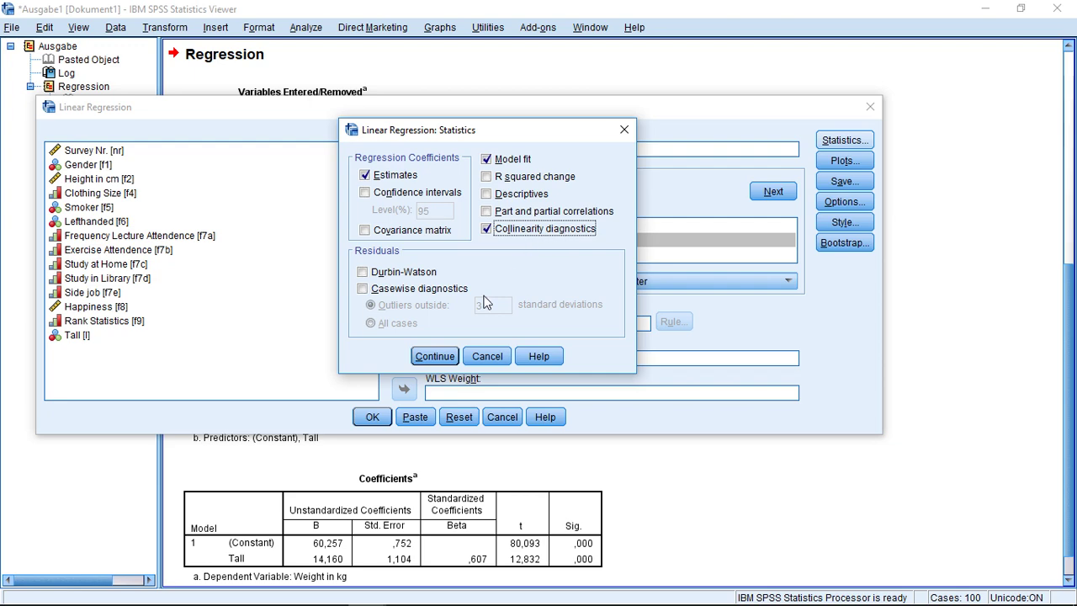
{"action": "left_click", "coordinate": [434, 356]}
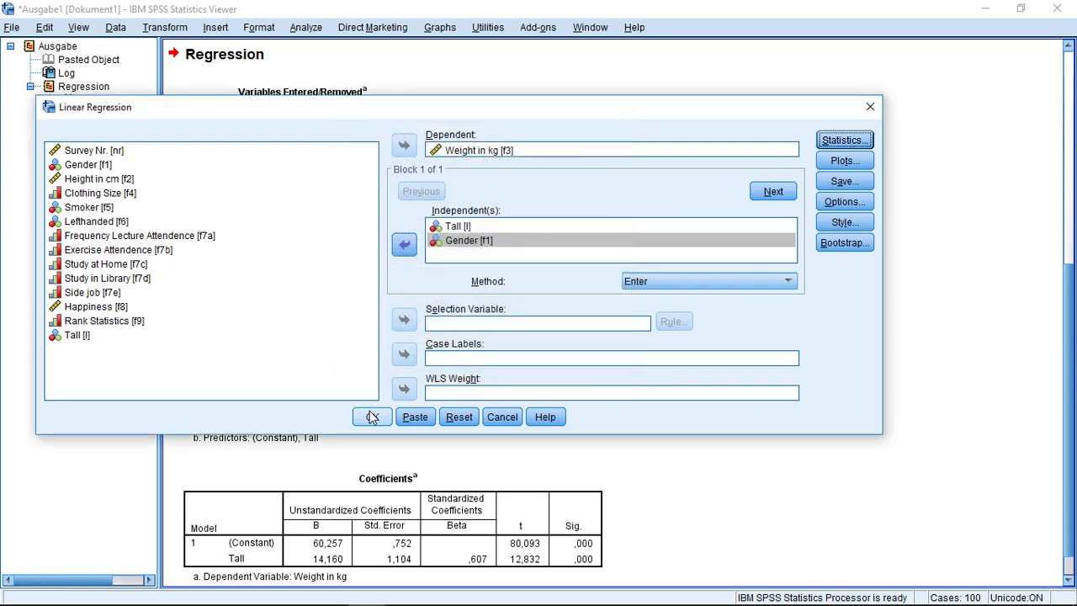
{"action": "left_click", "coordinate": [372, 417]}
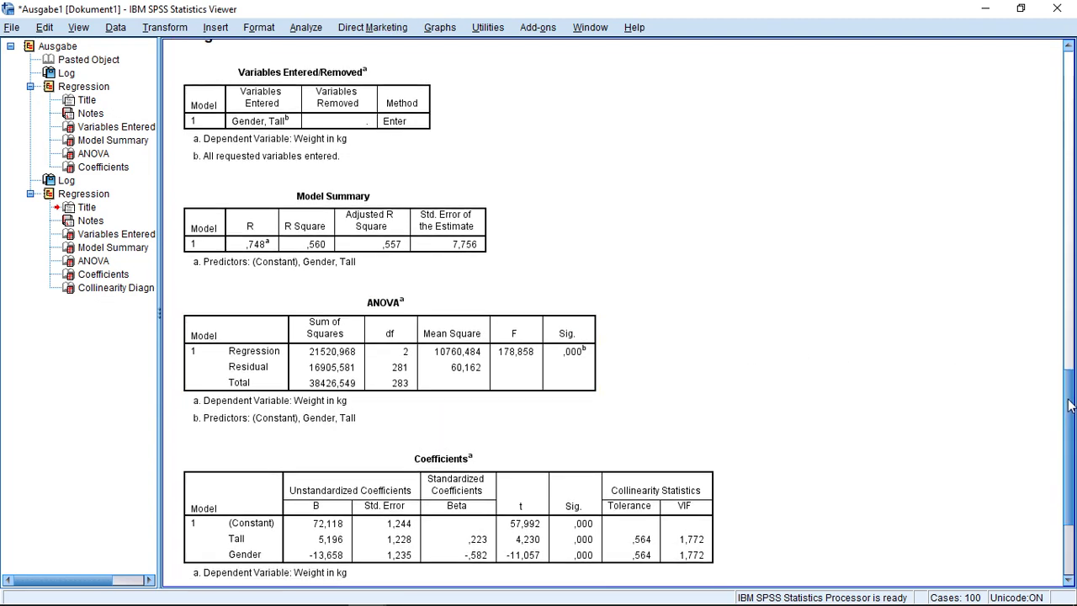
{"action": "scroll", "coordinate": [1070, 406], "scroll_direction": "down", "scroll_amount": 2}
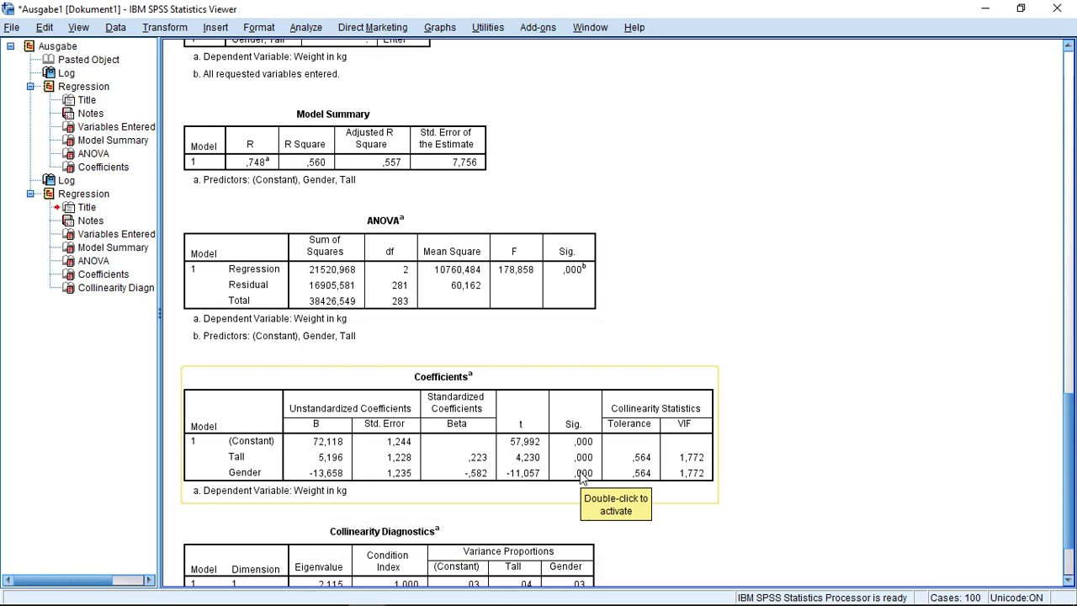
{"action": "left_click_drag", "start_coordinate": [1070, 441], "coordinate": [1046, 96]}
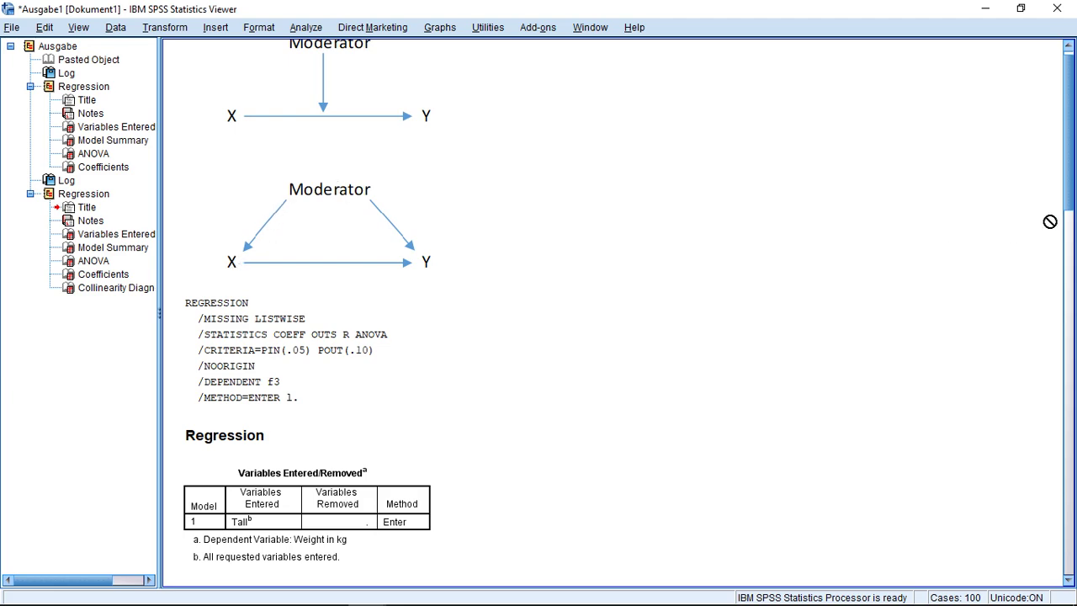
{"action": "left_click_drag", "start_coordinate": [1069, 201], "coordinate": [1051, 576]}
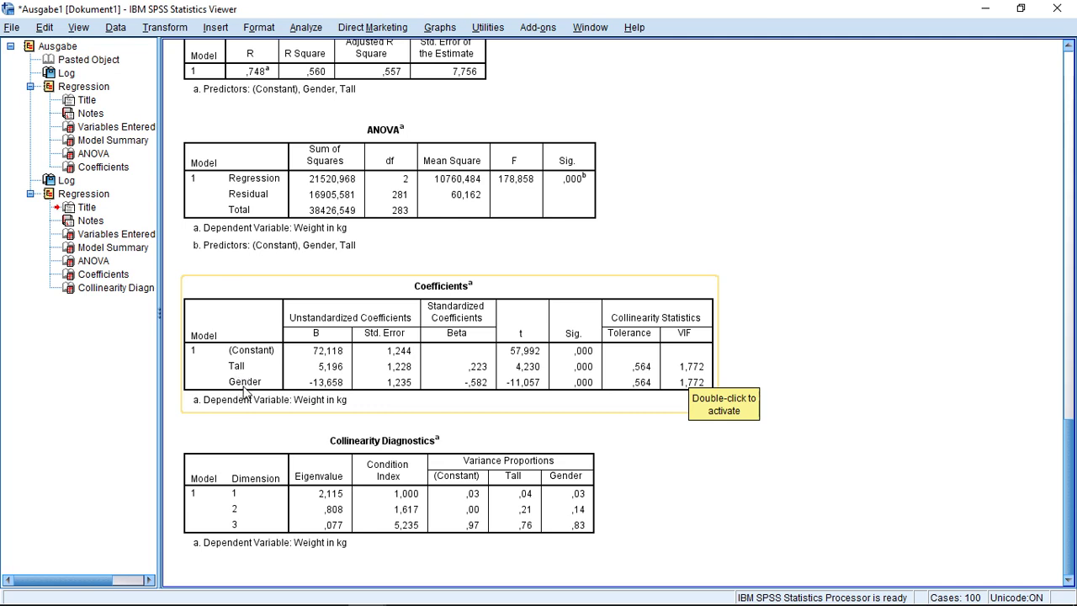
- Set up a crosstabulation with Gender in rows and Tall in columns
{"action": "left_click", "coordinate": [326, 27]}
{"action": "mouse_move", "coordinate": [327, 63]}
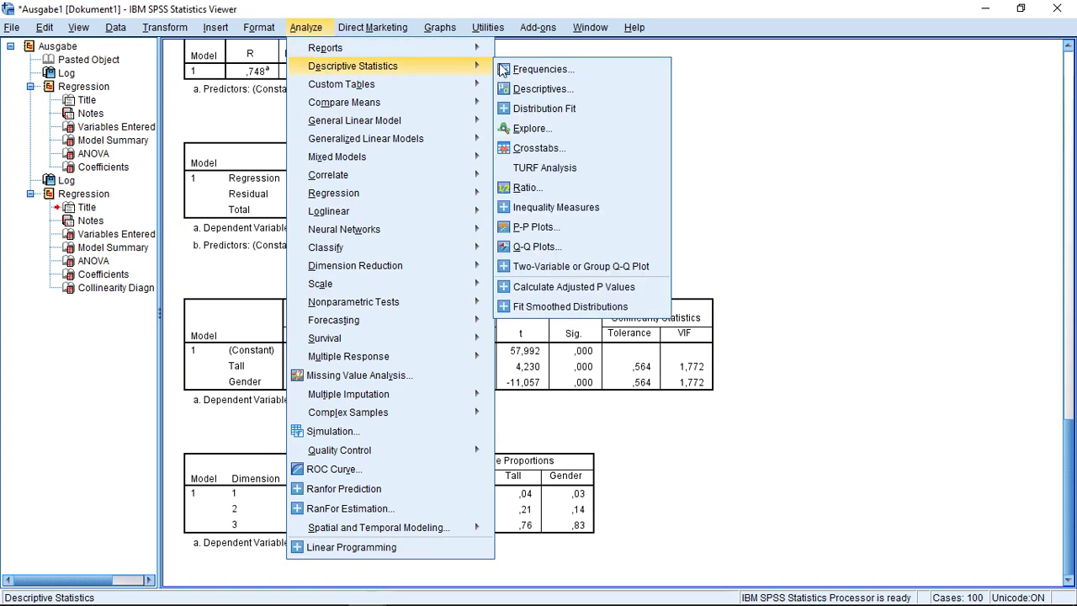
{"action": "left_click", "coordinate": [520, 150]}
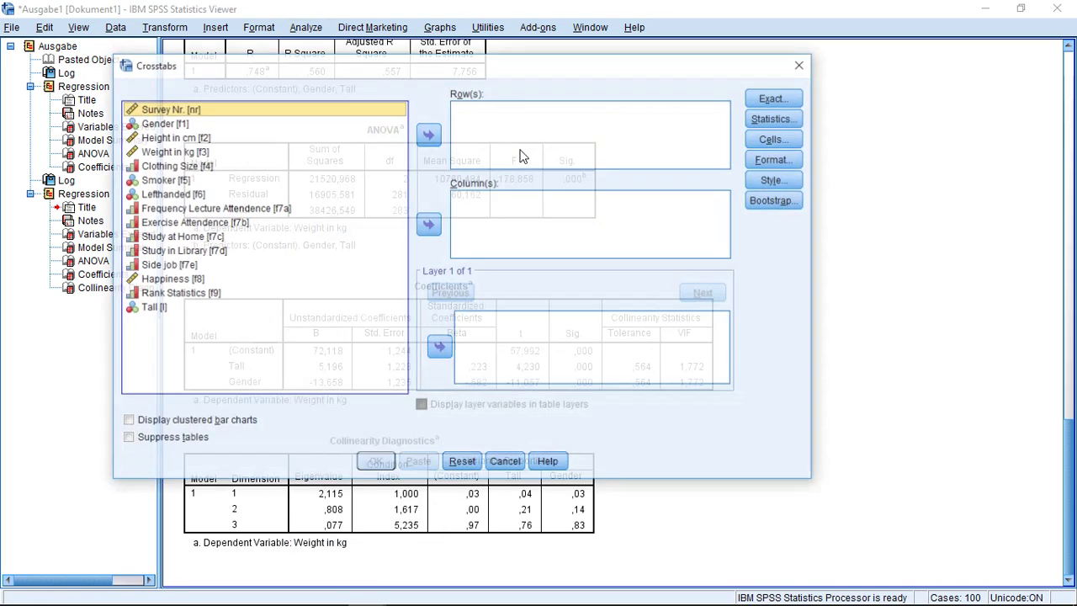
{"action": "left_click", "coordinate": [391, 129]}
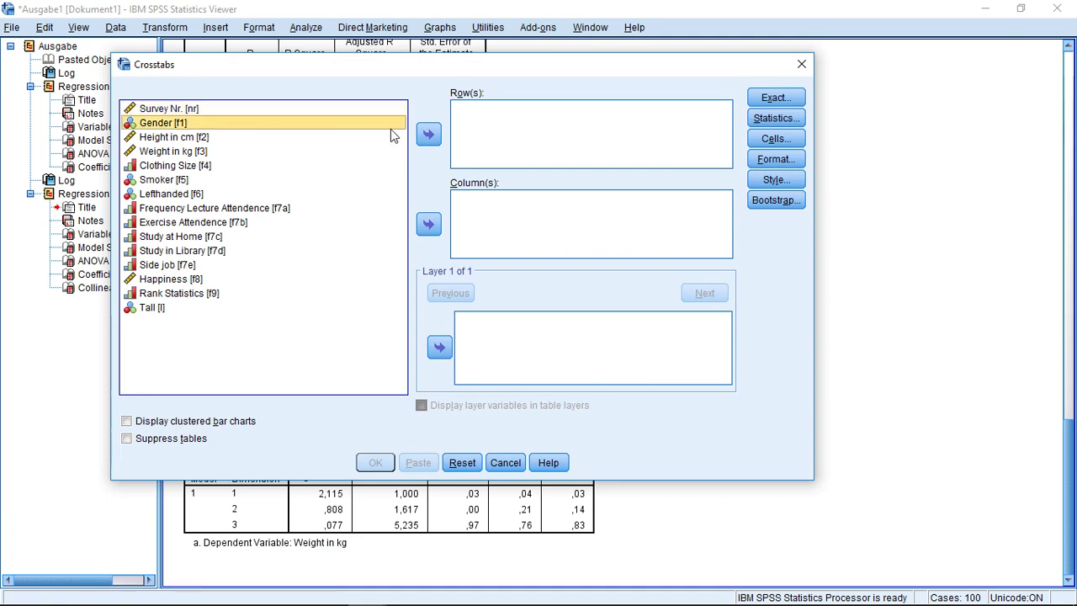
{"action": "left_click", "coordinate": [428, 134]}
{"action": "left_click", "coordinate": [429, 135]}
{"action": "left_click", "coordinate": [428, 135]}
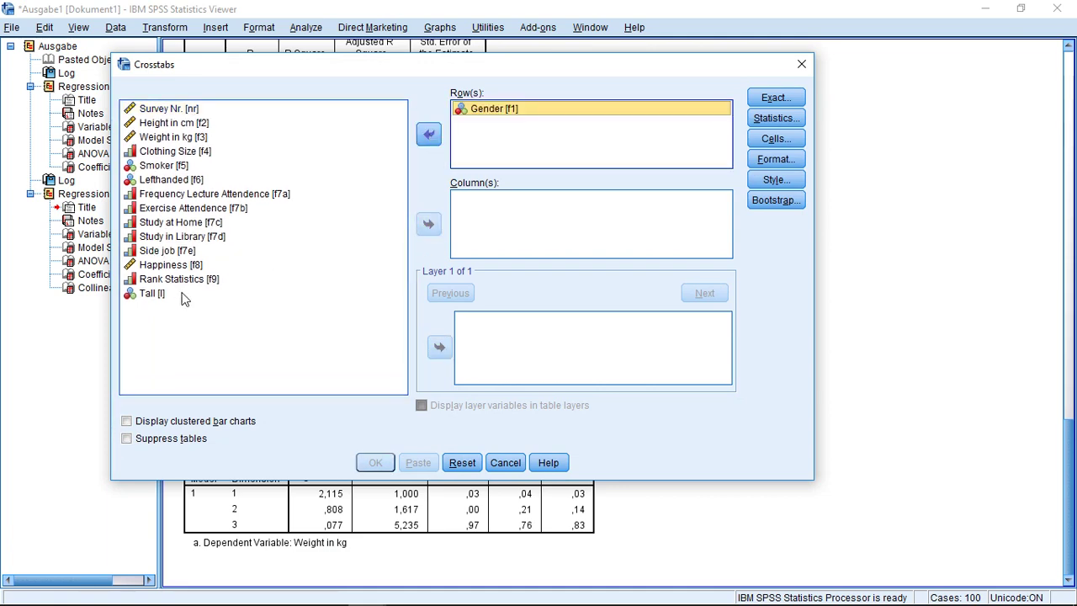
{"action": "left_click", "coordinate": [153, 294]}
{"action": "left_click", "coordinate": [429, 224]}
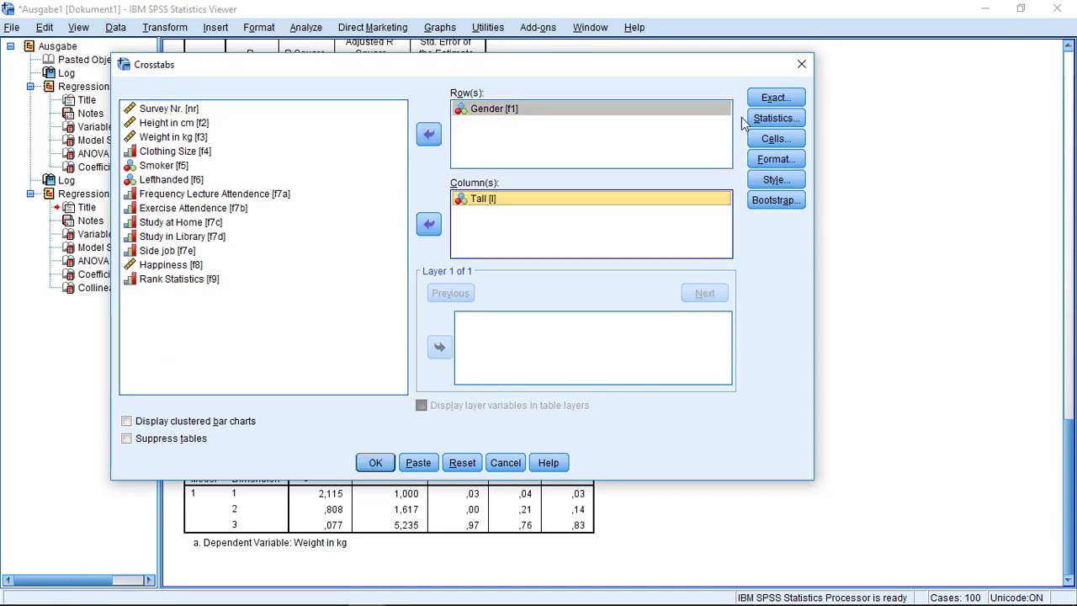
- Request the chi-square statistic and run the Gender by Tall crosstab
{"action": "left_click", "coordinate": [774, 118]}
{"action": "left_click", "coordinate": [187, 160]}
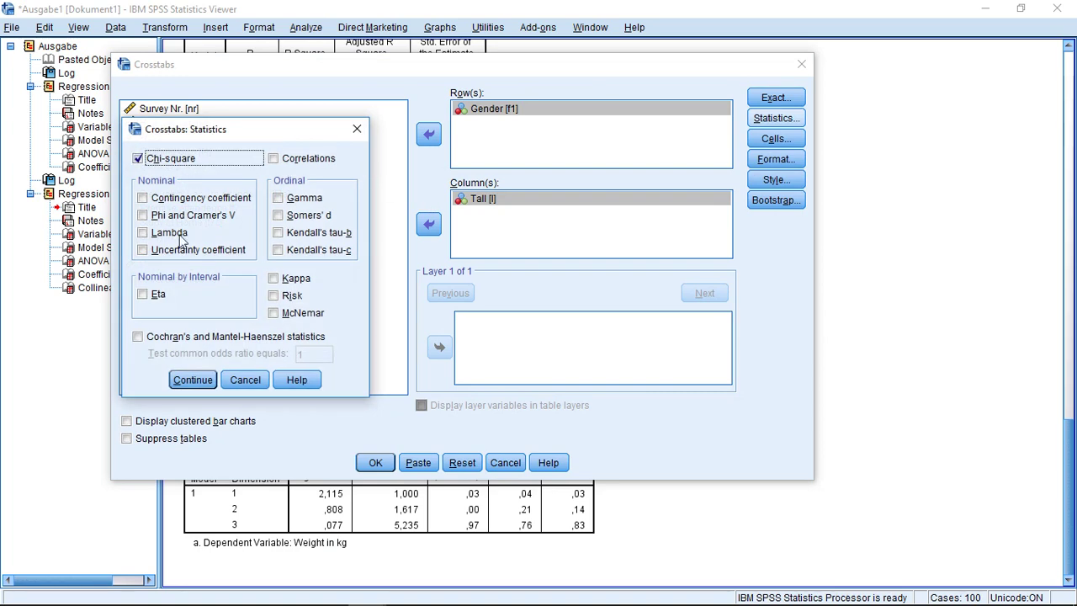
{"action": "left_click", "coordinate": [193, 380]}
{"action": "left_click", "coordinate": [375, 462]}
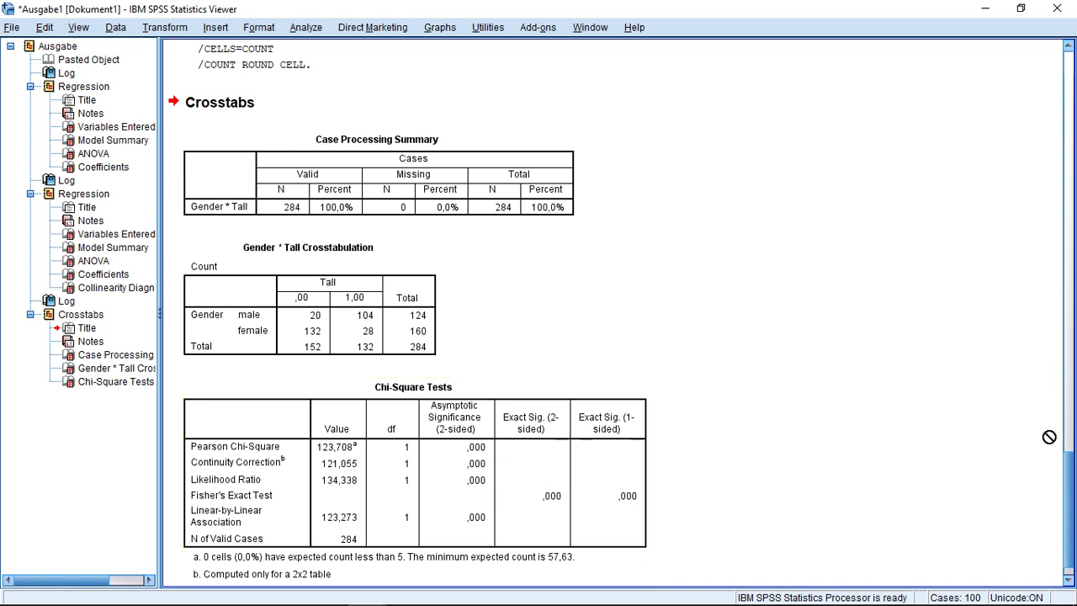
{"action": "scroll", "coordinate": [1065, 440], "scroll_direction": "up", "scroll_amount": 3}
{"action": "left_click_drag", "start_coordinate": [1064, 440], "coordinate": [1026, 84]}
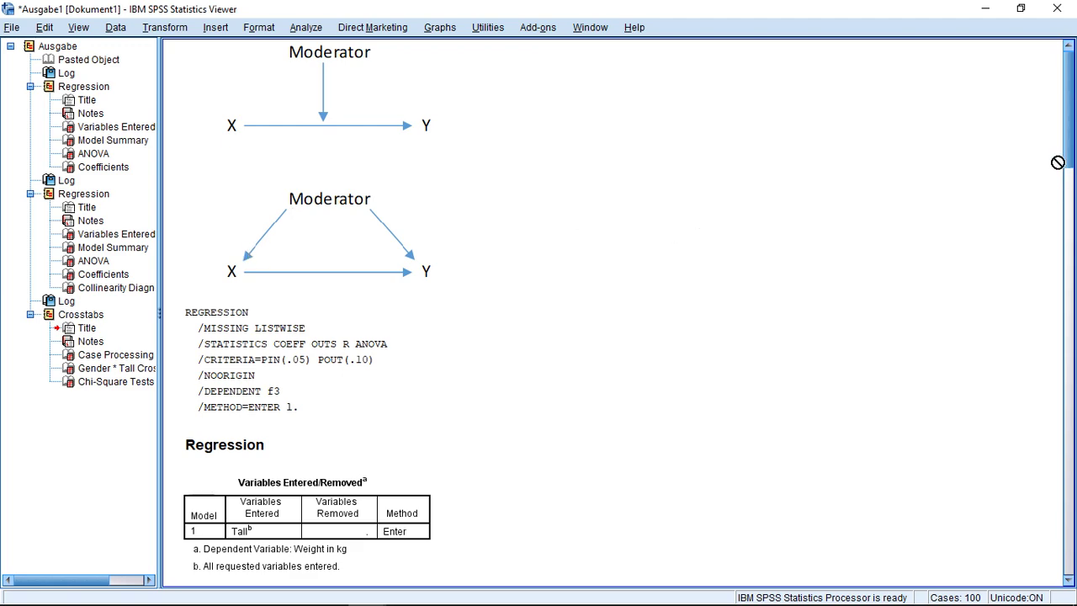
{"action": "left_click_drag", "start_coordinate": [1065, 159], "coordinate": [1063, 450]}
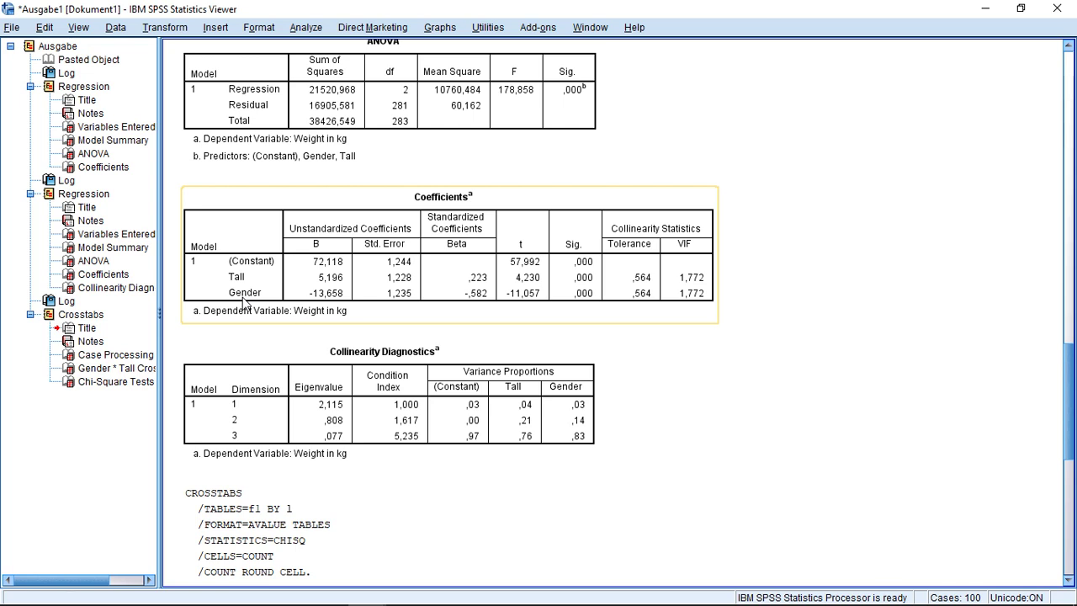
{"action": "left_click", "coordinate": [235, 283]}
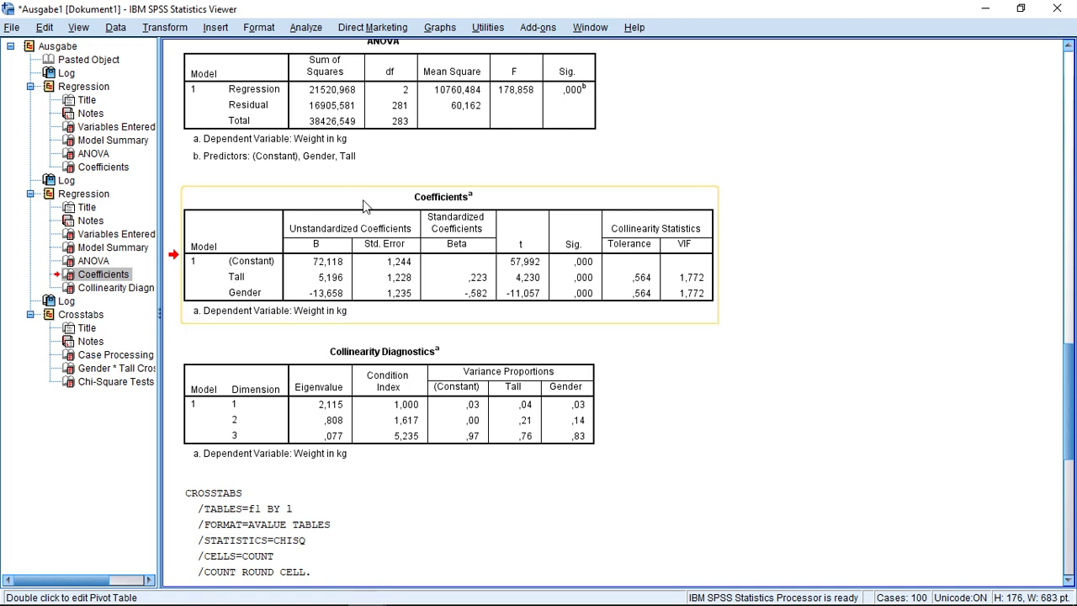
{"action": "left_click_drag", "start_coordinate": [361, 204], "coordinate": [301, 217]}
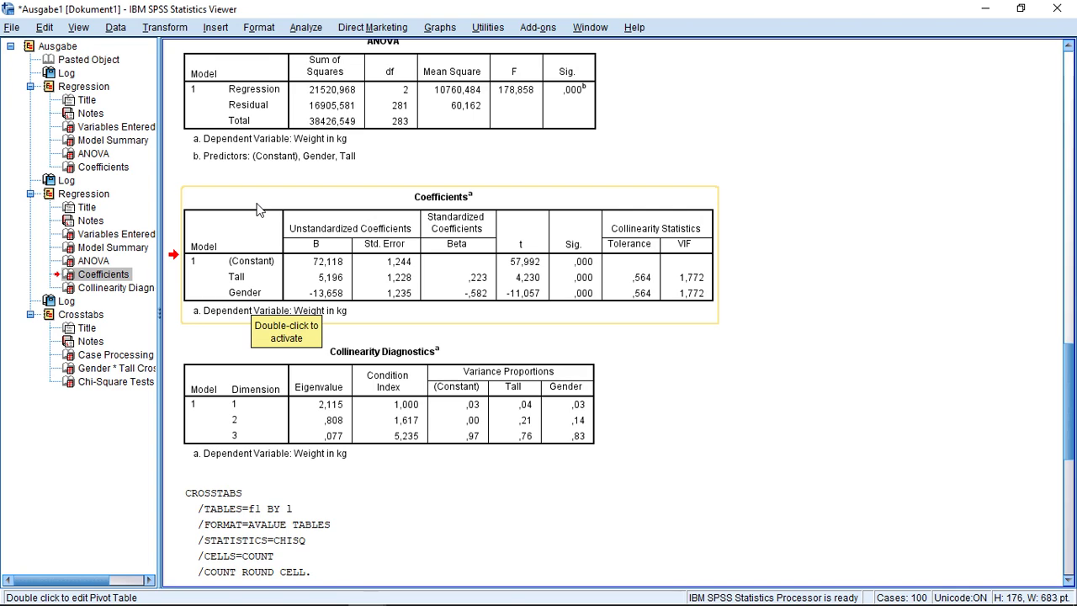
- Compute the new variable interaction1 with the expression f1*l (Gender times Tall)
{"action": "left_click", "coordinate": [165, 27]}
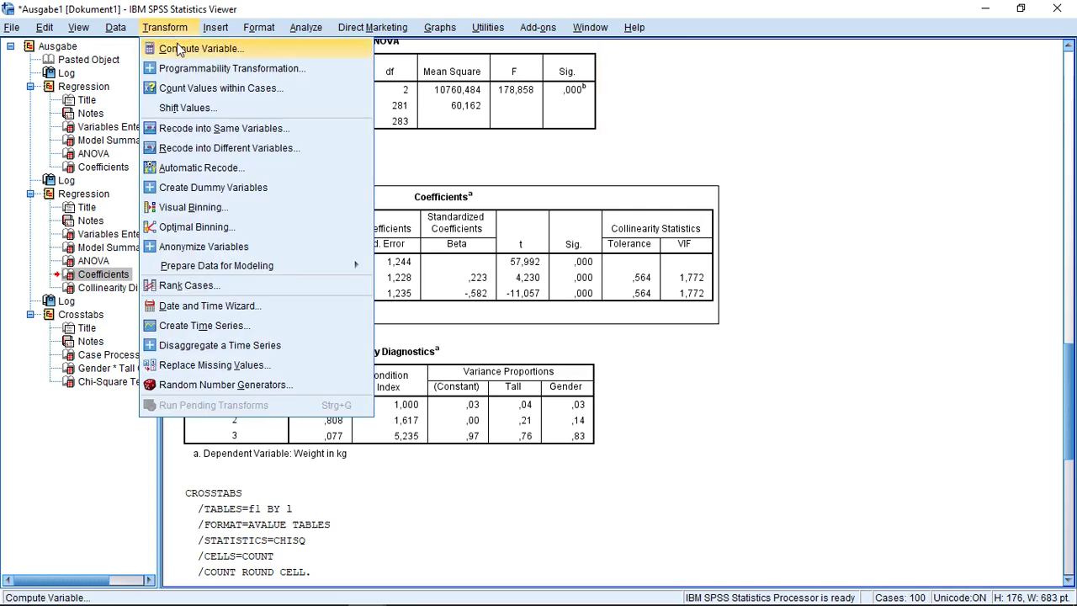
{"action": "left_click", "coordinate": [177, 43]}
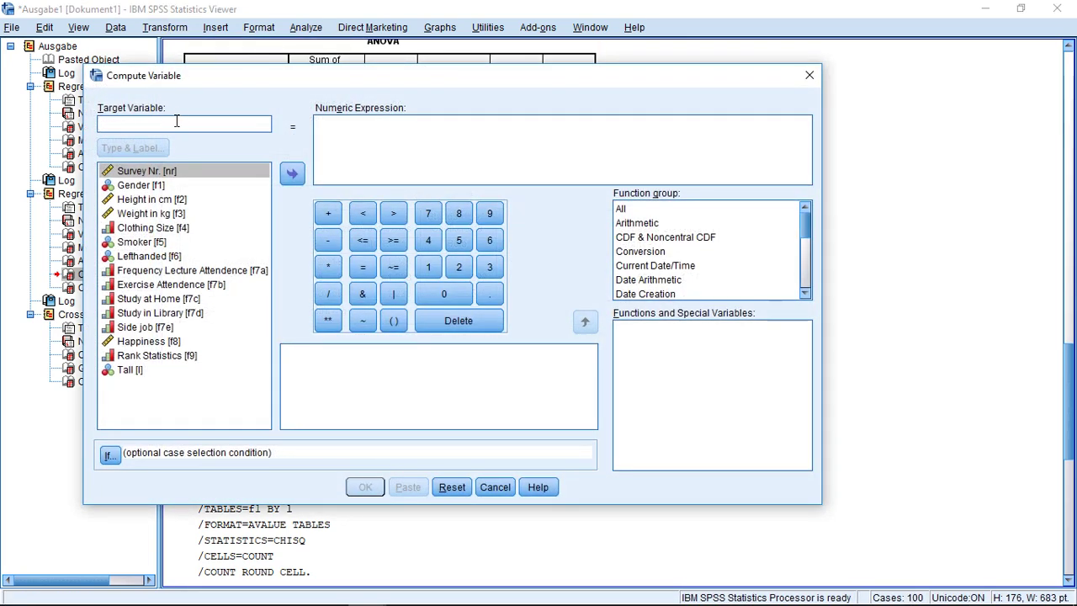
{"action": "type", "text": "interaction1"}
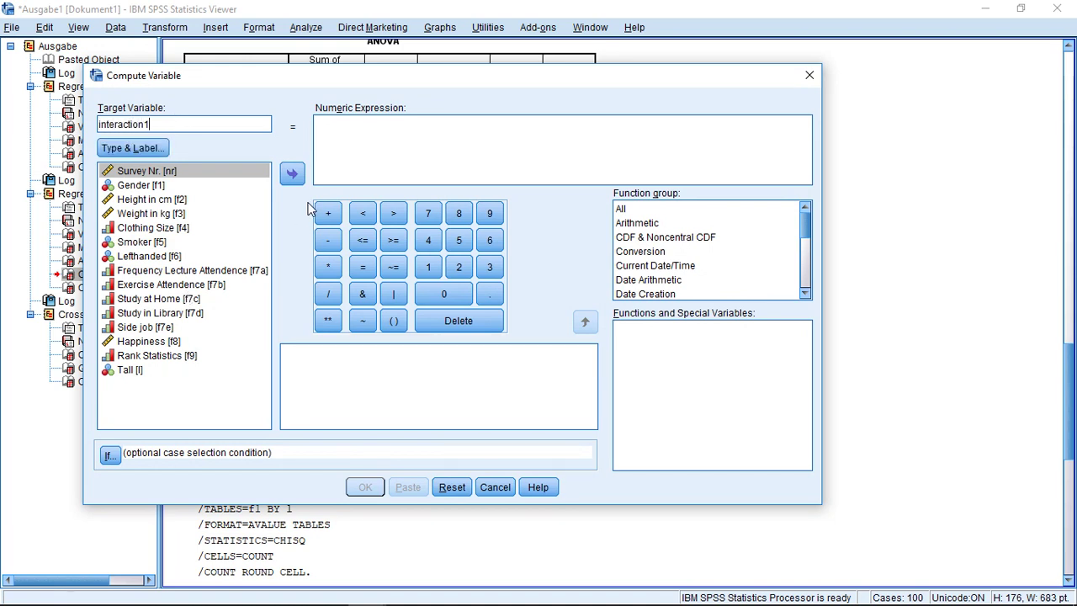
{"action": "left_click", "coordinate": [341, 161]}
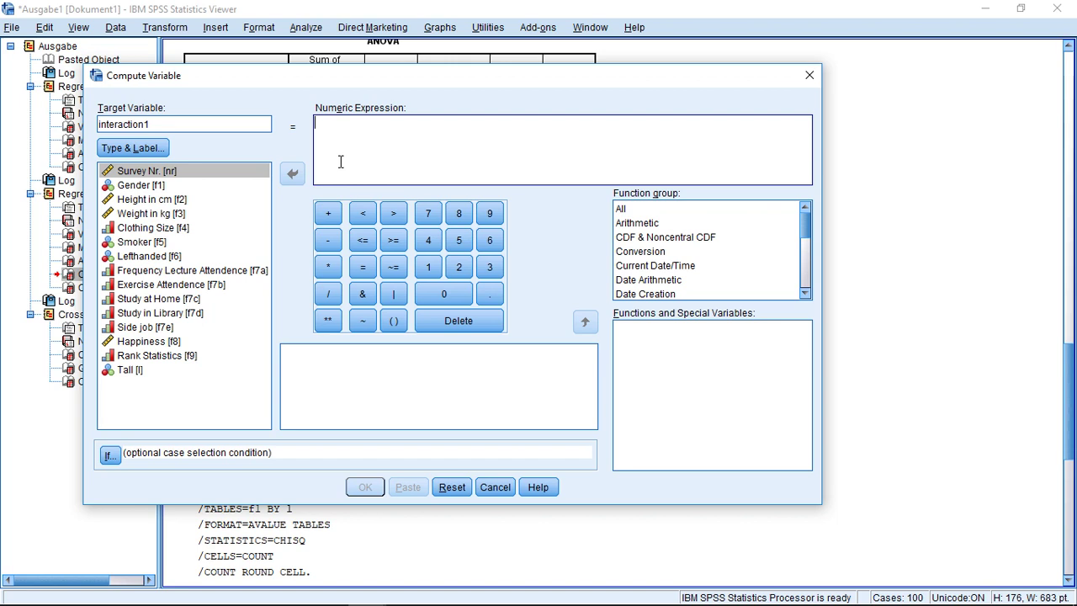
{"action": "left_click", "coordinate": [137, 187]}
{"action": "left_click", "coordinate": [296, 174]}
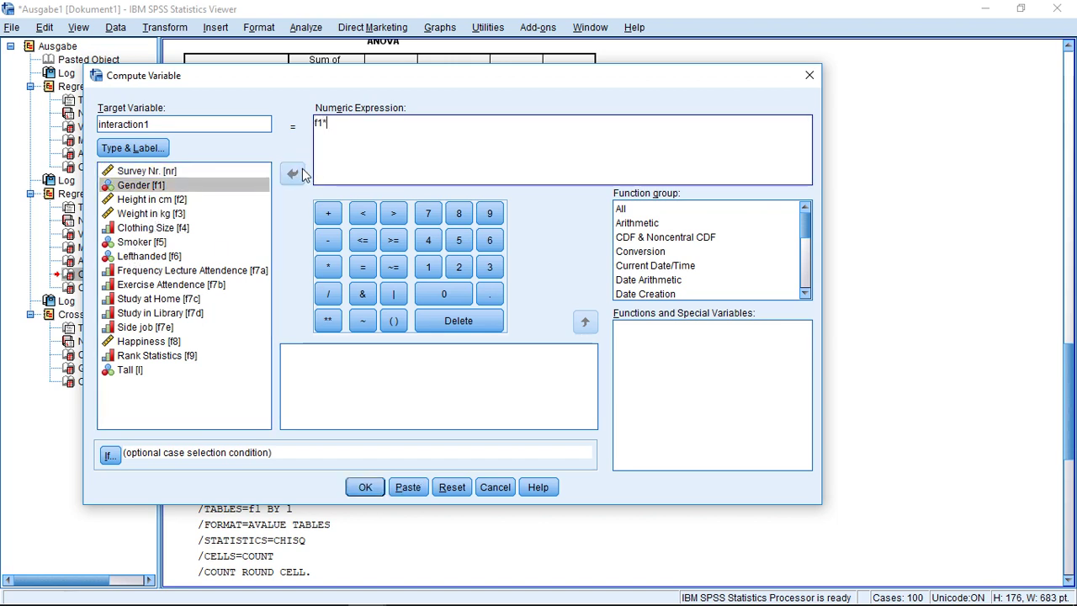
{"action": "left_click", "coordinate": [128, 370]}
{"action": "left_click", "coordinate": [296, 175]}
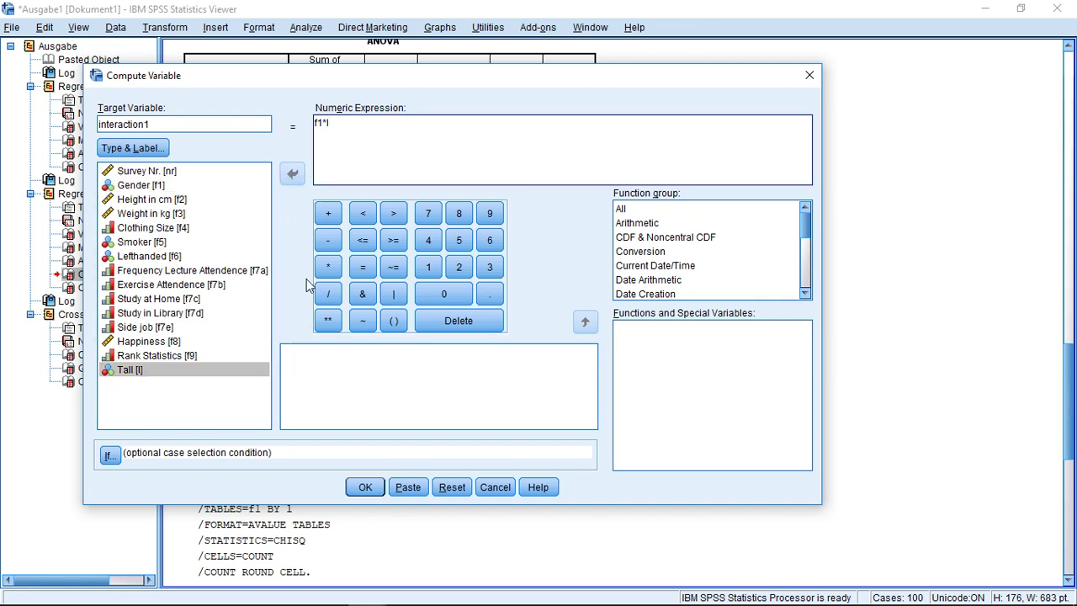
{"action": "left_click", "coordinate": [362, 488]}
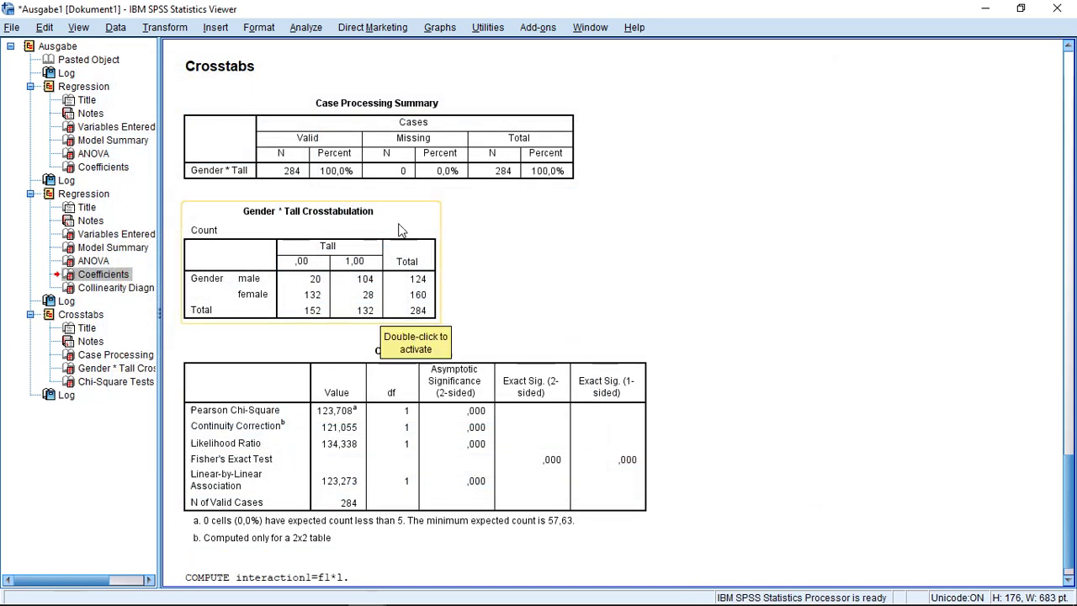
{"action": "left_click", "coordinate": [306, 27]}
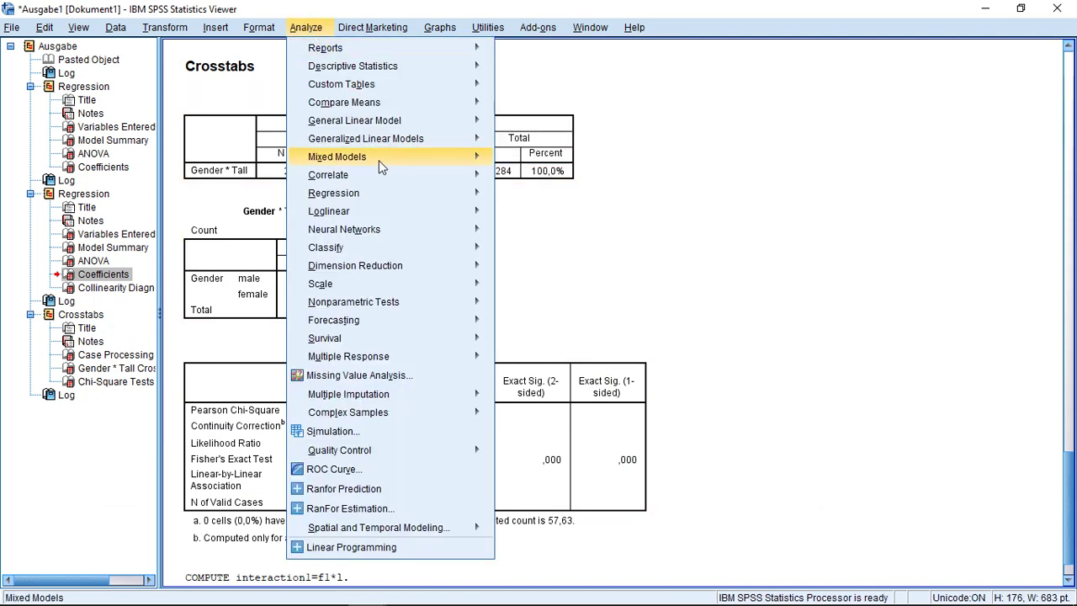
- Rerun the linear regression with interaction1 added alongside Tall and Gender
{"action": "mouse_move", "coordinate": [448, 195]}
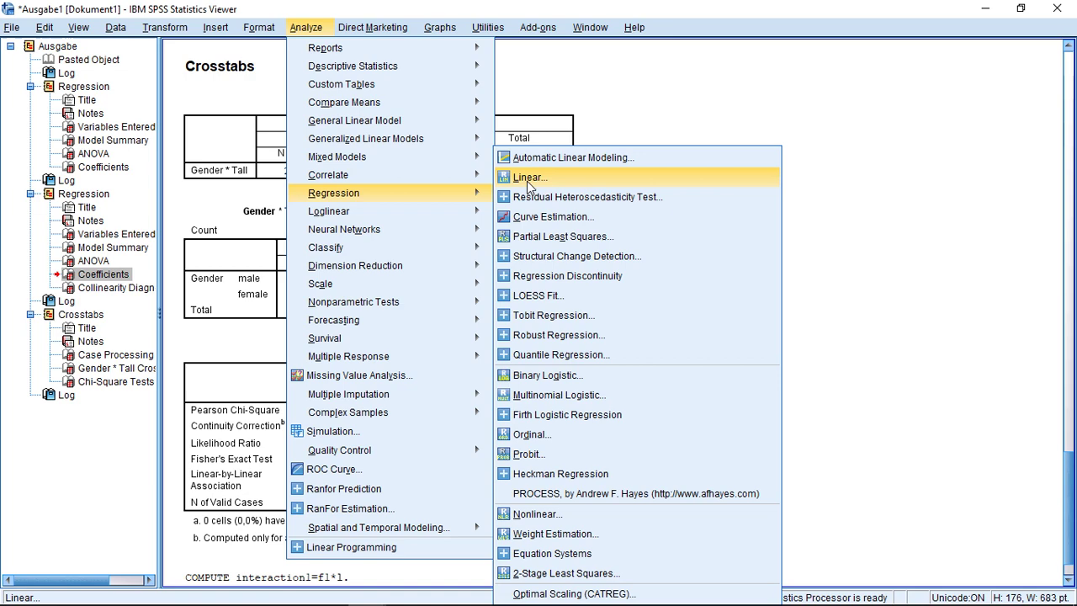
{"action": "left_click", "coordinate": [527, 179]}
{"action": "left_click", "coordinate": [266, 349]}
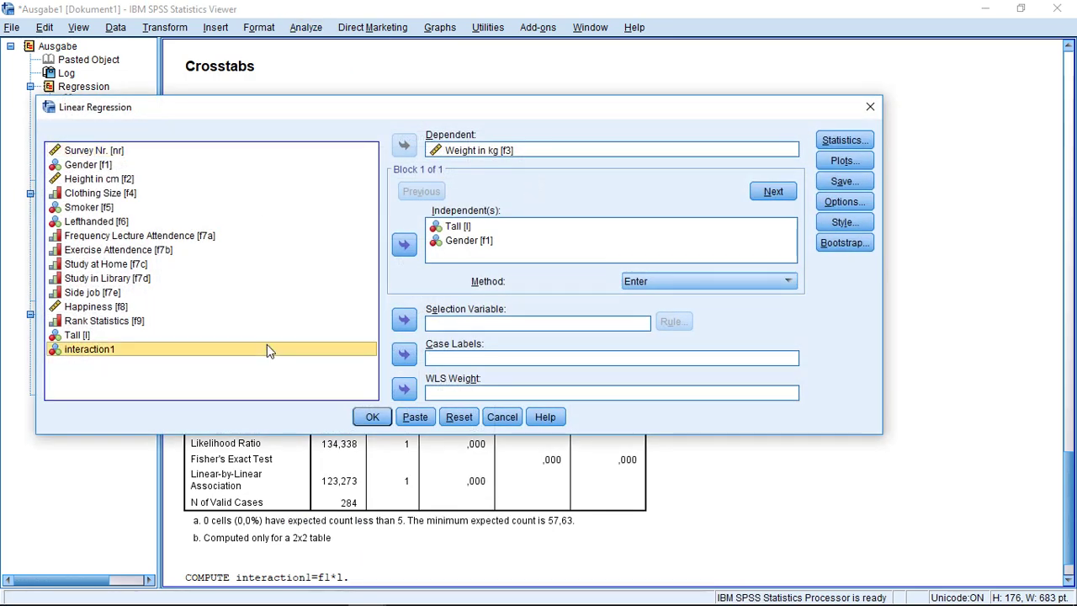
{"action": "left_click", "coordinate": [404, 244]}
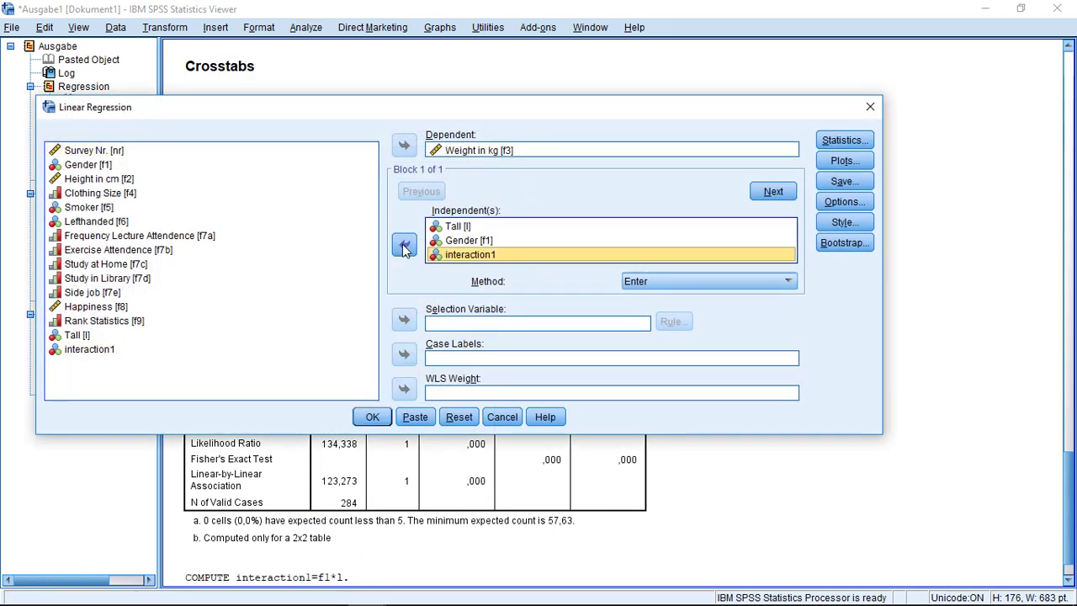
{"action": "left_click", "coordinate": [373, 417]}
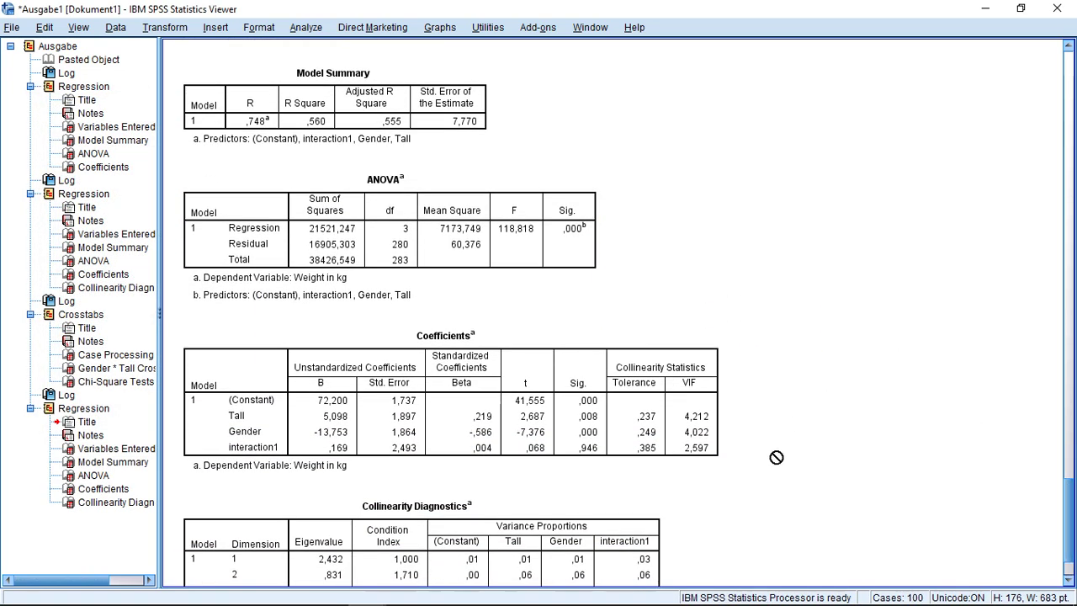
{"action": "left_click", "coordinate": [337, 376]}
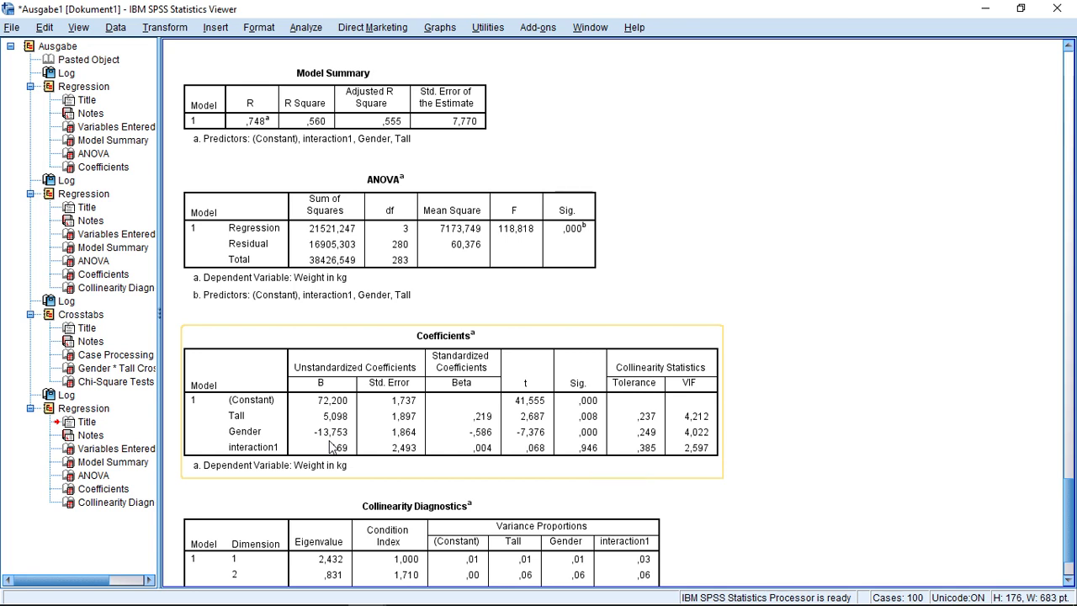
{"action": "left_click_drag", "start_coordinate": [330, 446], "coordinate": [484, 452]}
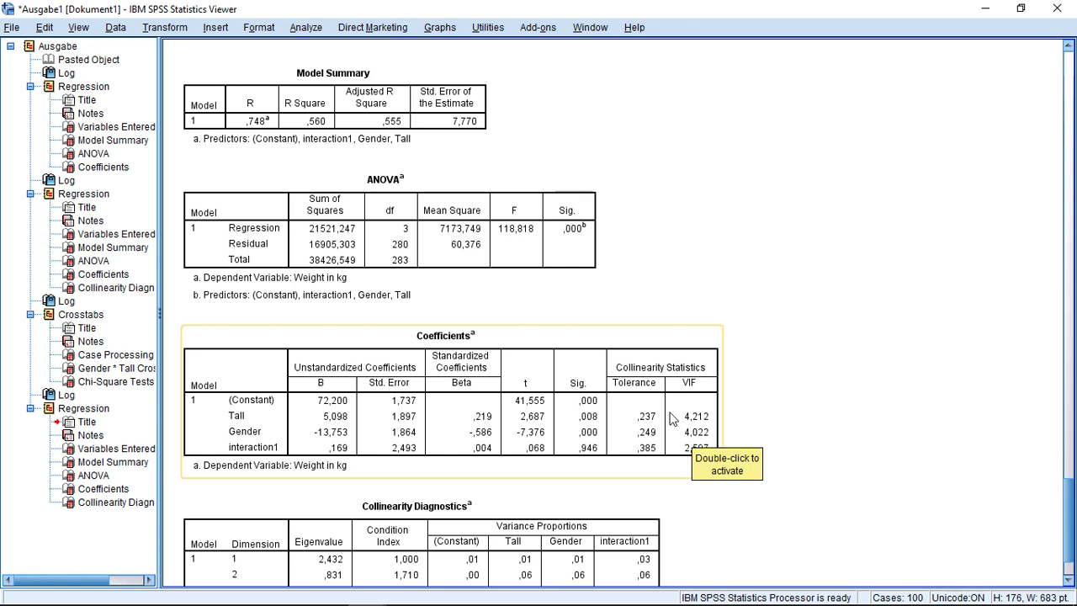
{"action": "left_click", "coordinate": [495, 234]}
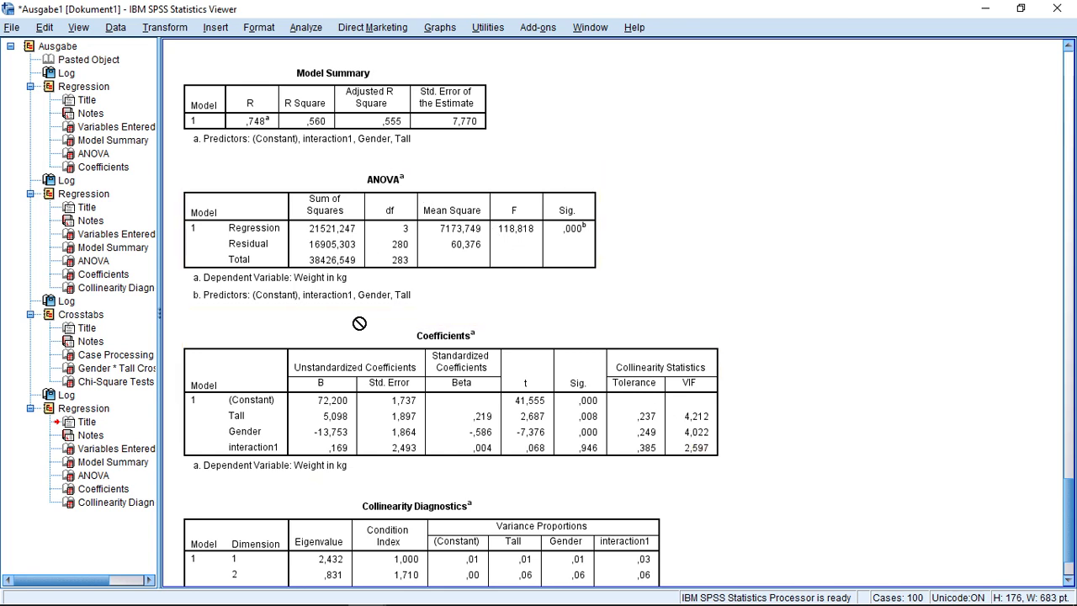
{"action": "left_click", "coordinate": [266, 413]}
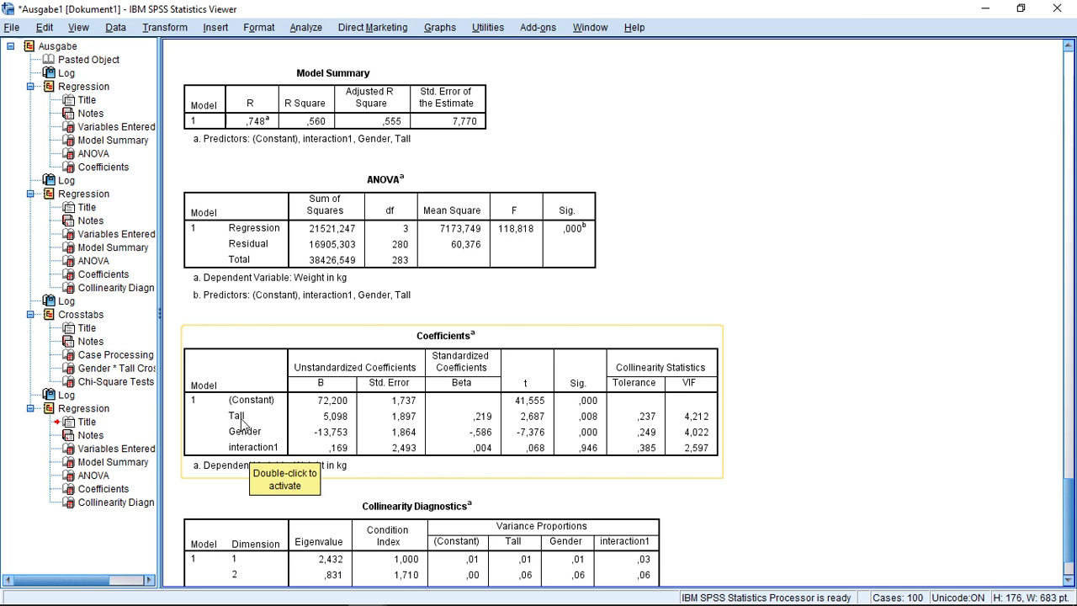
{"action": "left_click_drag", "start_coordinate": [413, 223], "coordinate": [234, 433]}
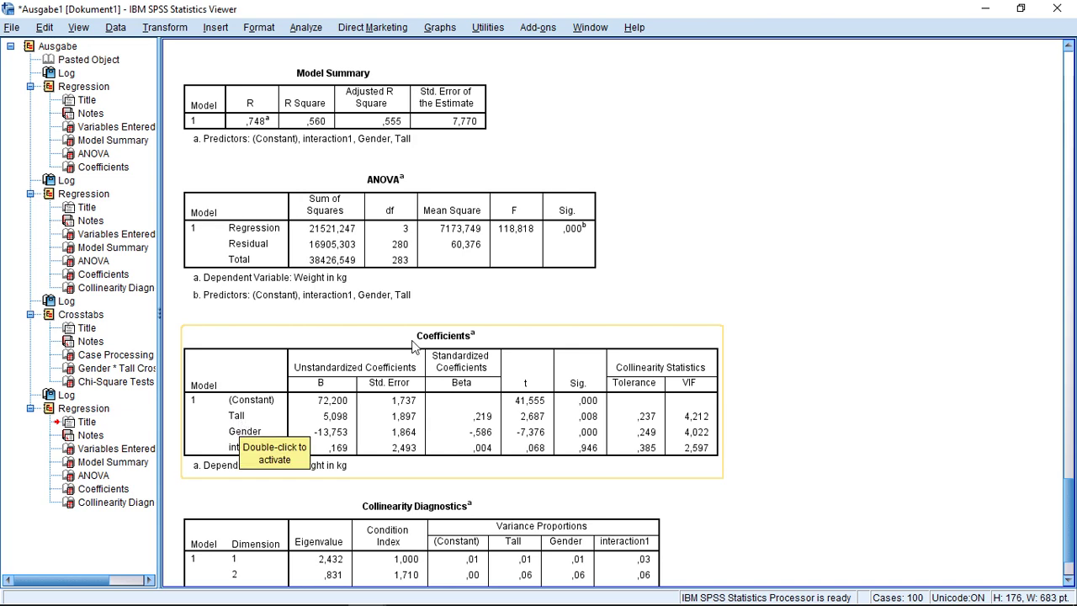
{"action": "left_click_drag", "start_coordinate": [421, 345], "coordinate": [454, 234]}
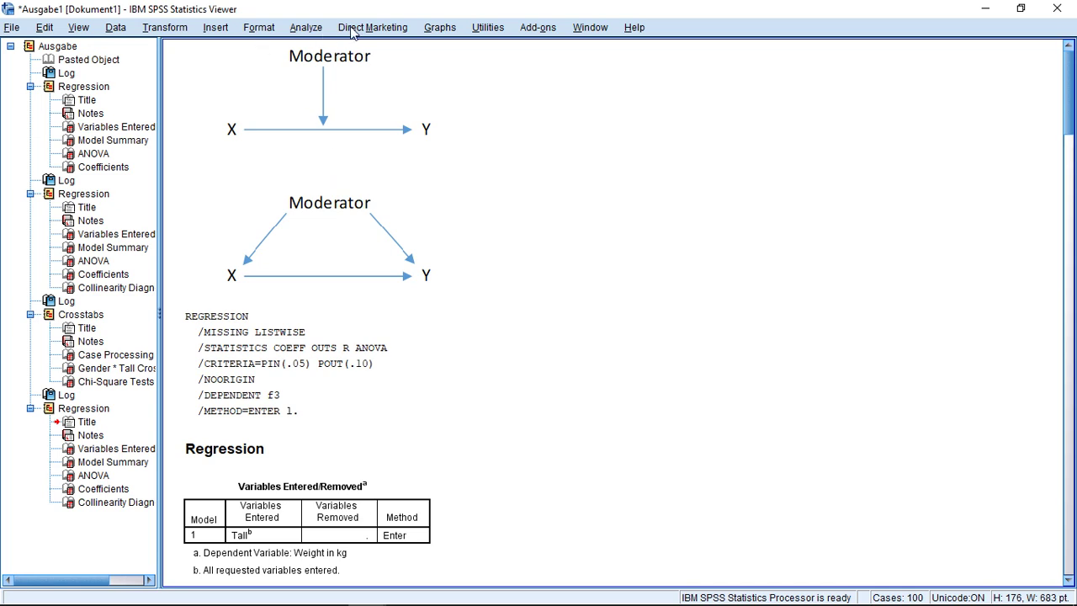
- Run Descriptives on Gender and Tall, saving their standardized values as new variables
{"action": "left_click", "coordinate": [308, 28]}
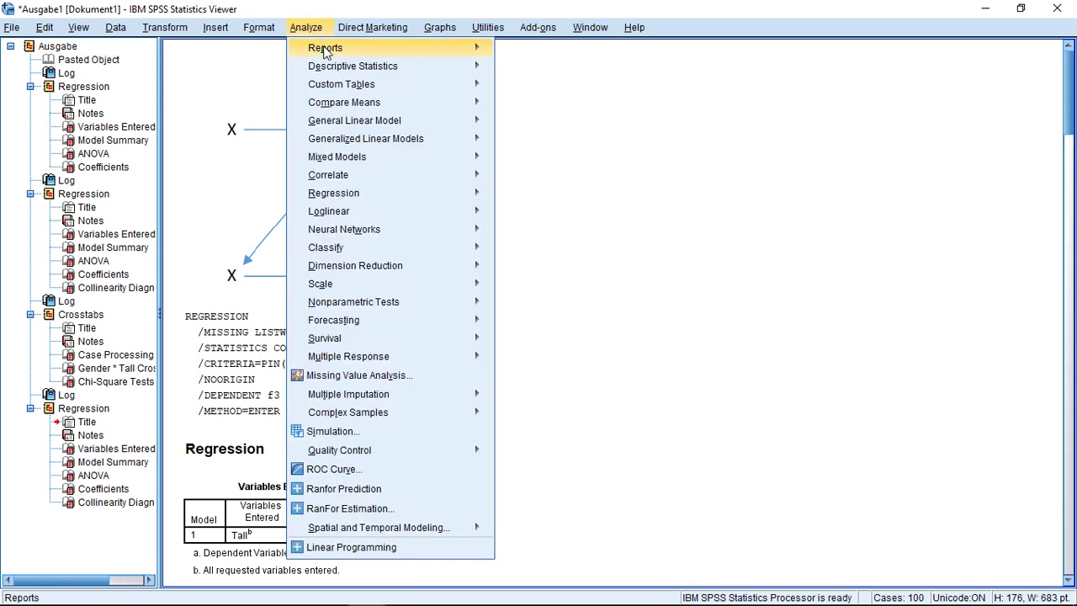
{"action": "mouse_move", "coordinate": [335, 68]}
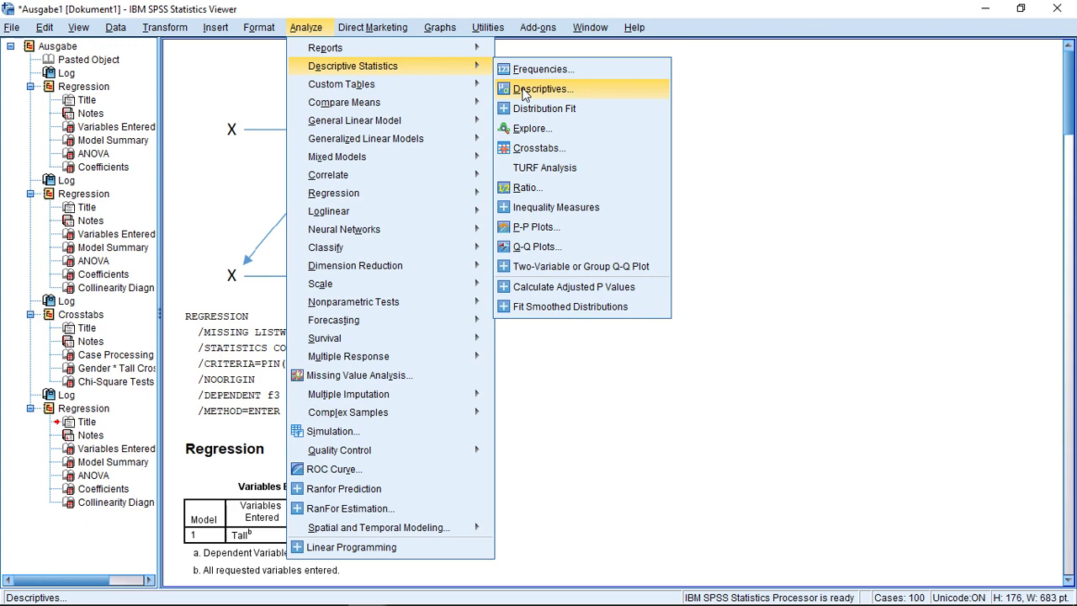
{"action": "left_click", "coordinate": [525, 91]}
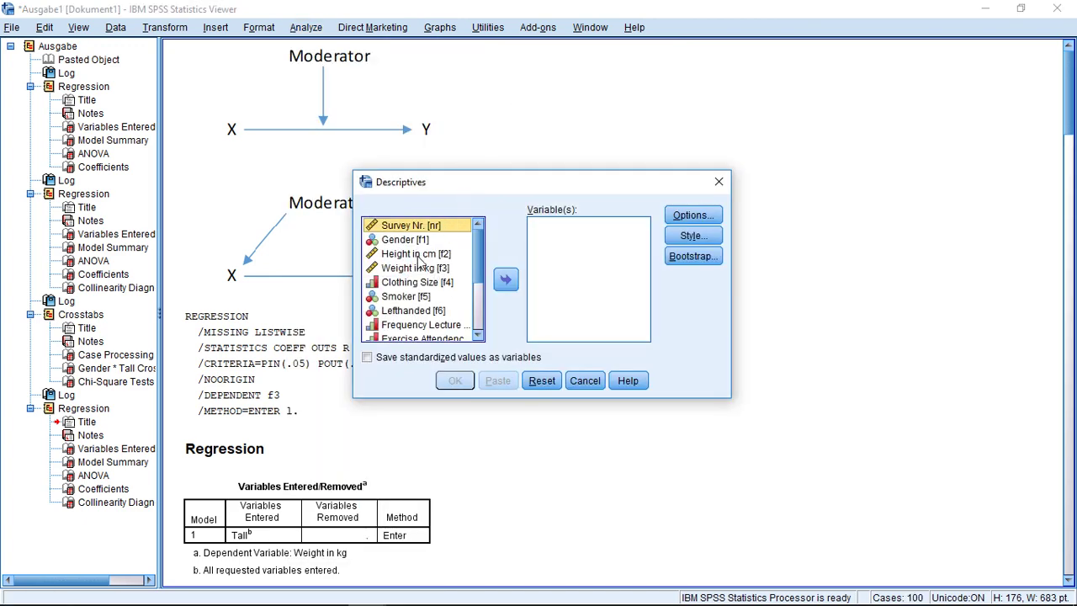
{"action": "left_click", "coordinate": [404, 240]}
{"action": "left_click", "coordinate": [505, 280]}
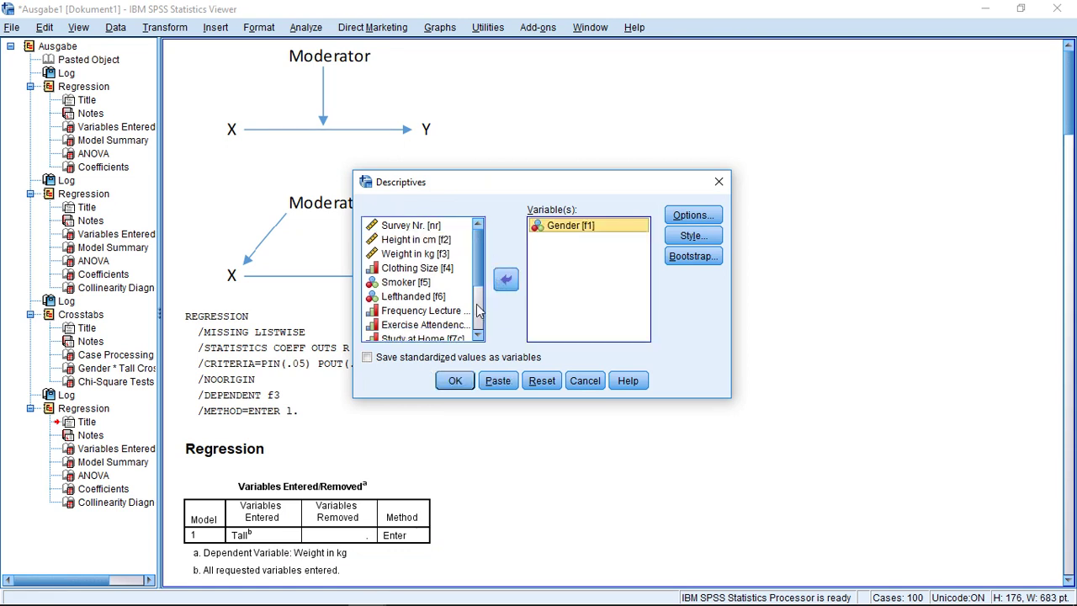
{"action": "left_click", "coordinate": [477, 311]}
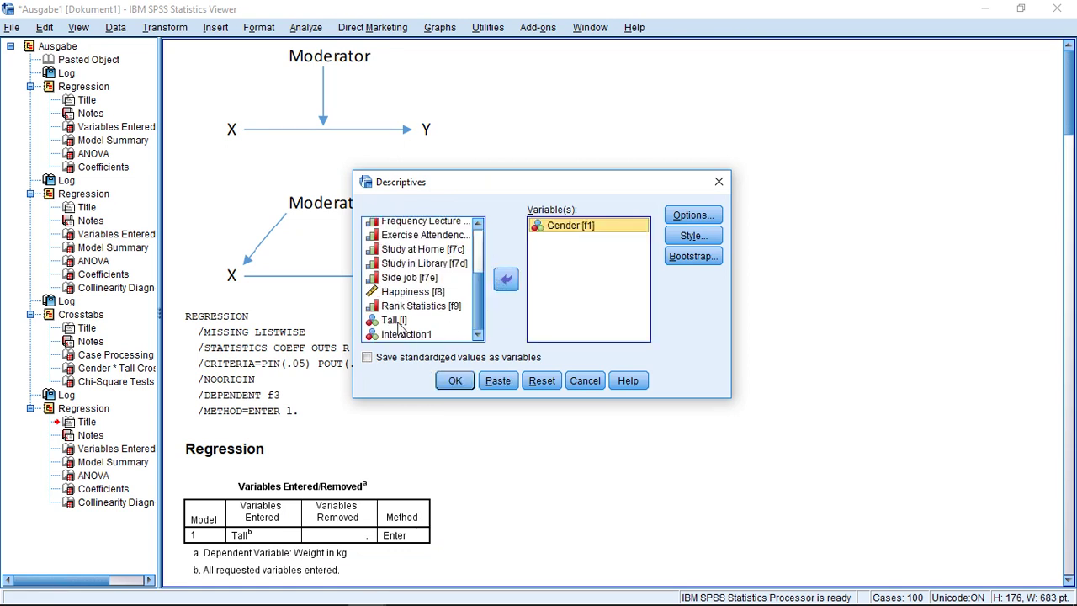
{"action": "left_click", "coordinate": [393, 321]}
{"action": "left_click", "coordinate": [506, 279]}
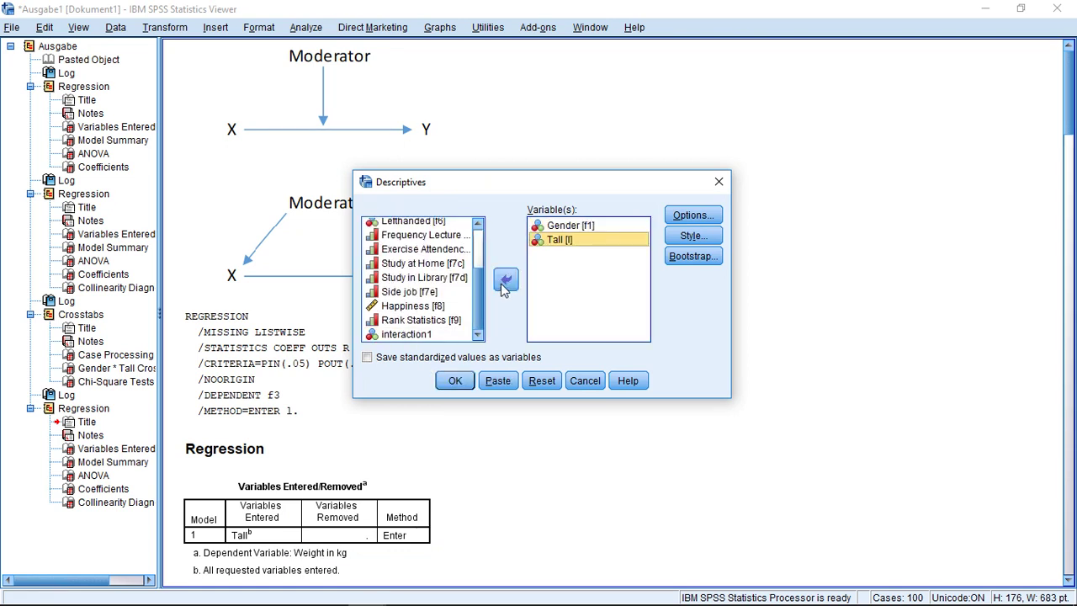
{"action": "left_click", "coordinate": [381, 360]}
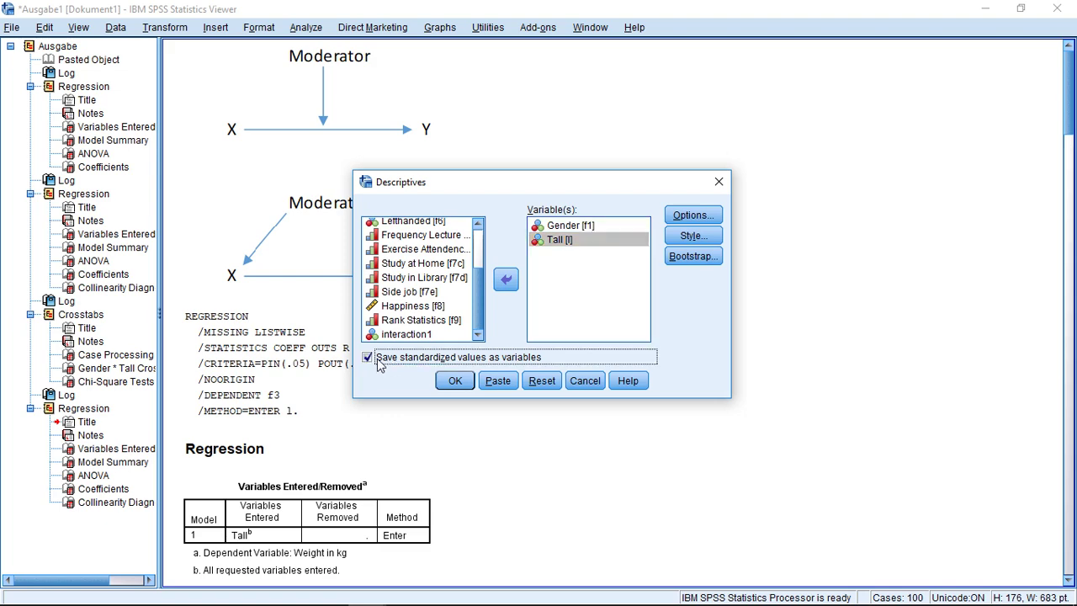
{"action": "left_click", "coordinate": [455, 382]}
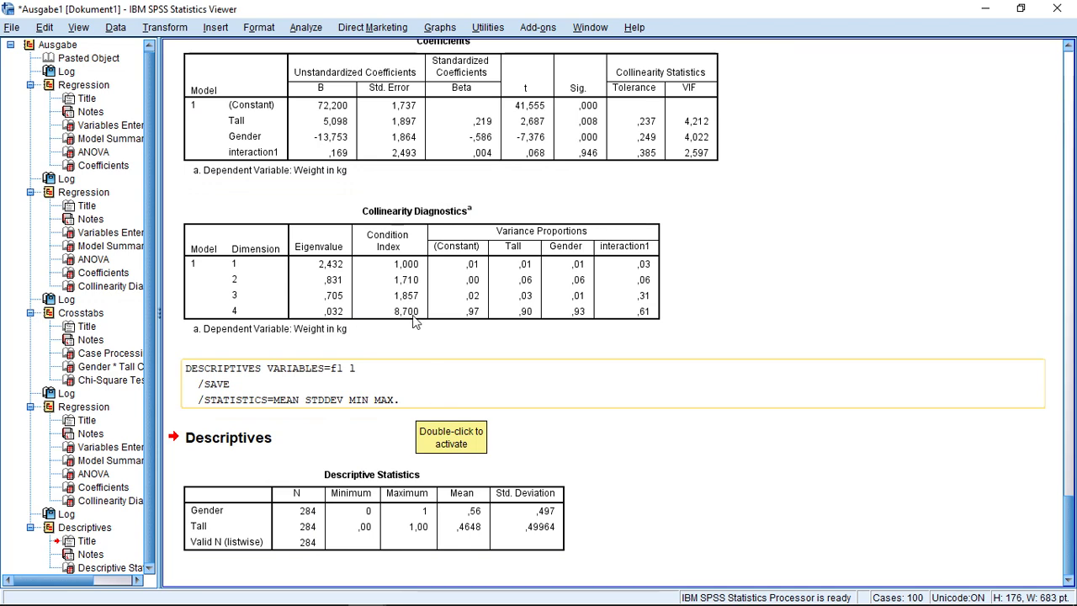
- In Compute Variable, rename the target to interaction2 and clear the old f1*l expression
{"action": "left_click", "coordinate": [185, 28]}
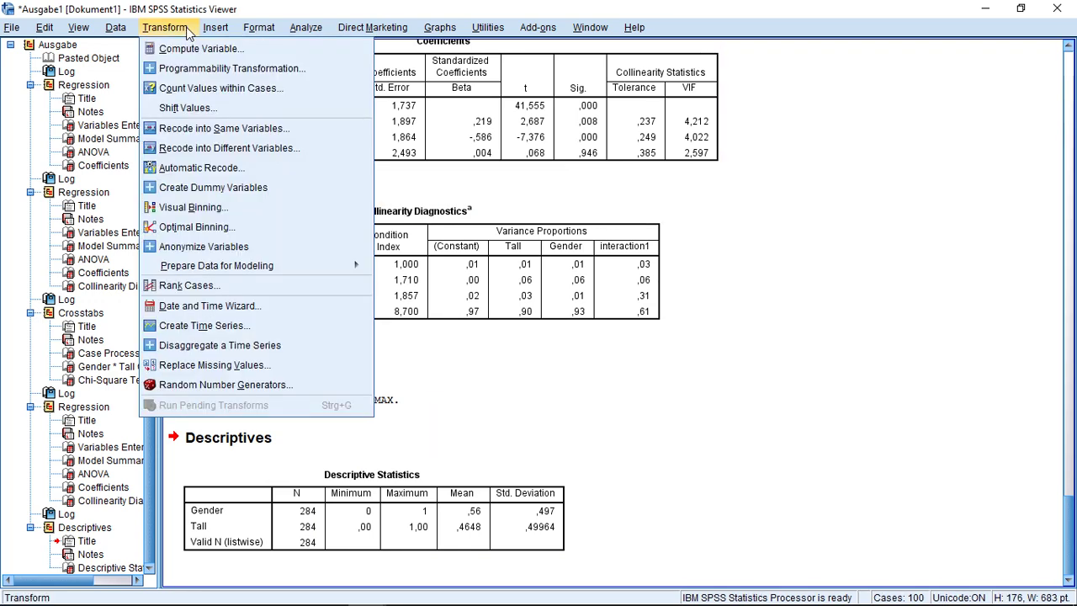
{"action": "left_click", "coordinate": [190, 49]}
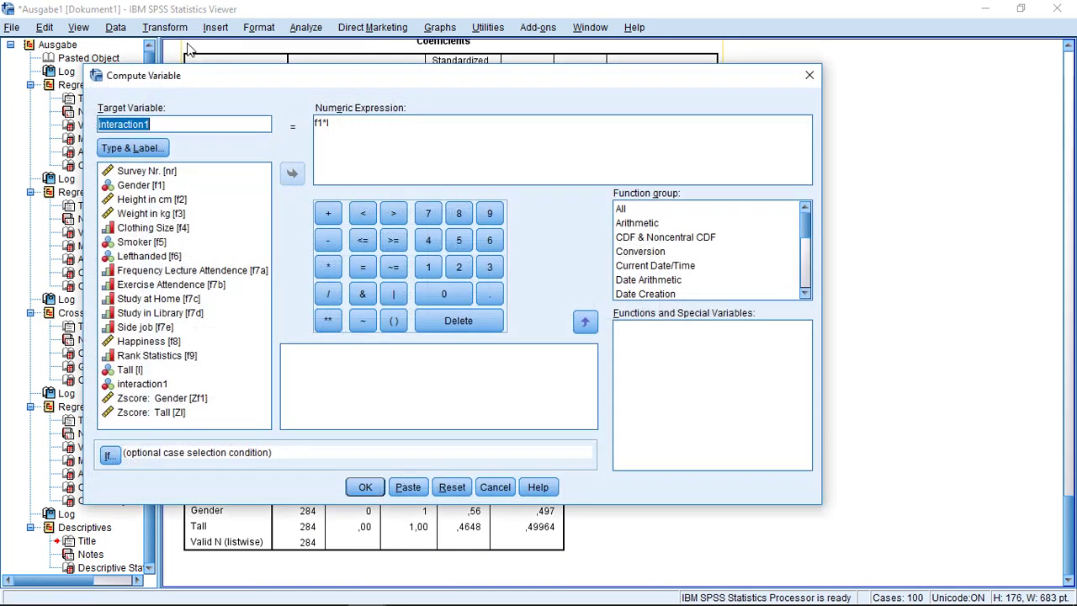
{"action": "left_click", "coordinate": [197, 123]}
{"action": "key", "text": "BackSpace"}
{"action": "type", "text": "2"}
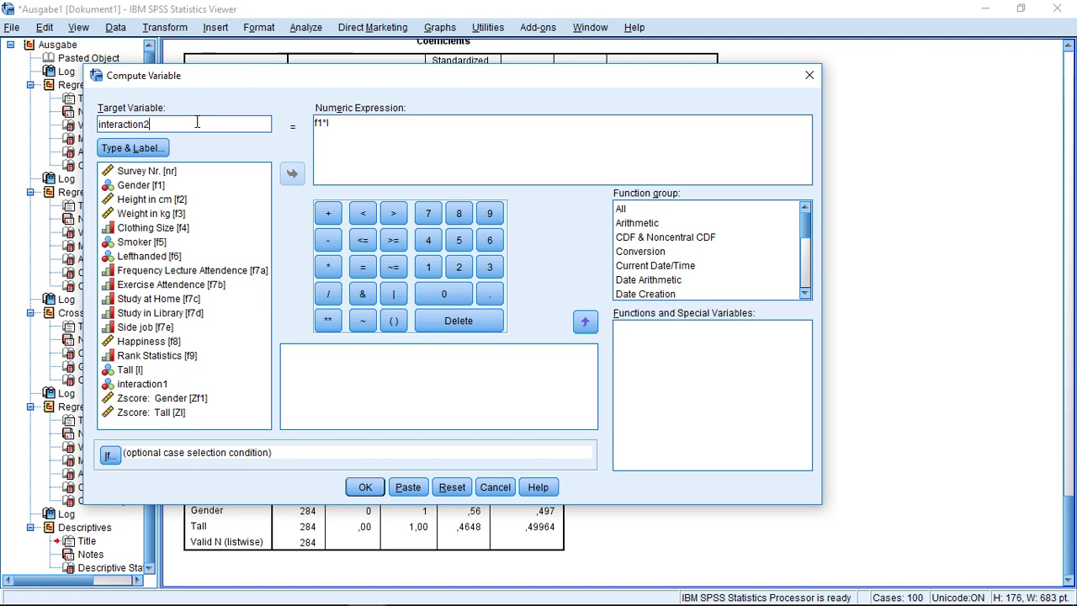
{"action": "left_click_drag", "start_coordinate": [352, 122], "coordinate": [291, 121]}
{"action": "key", "text": "BackSpace"}
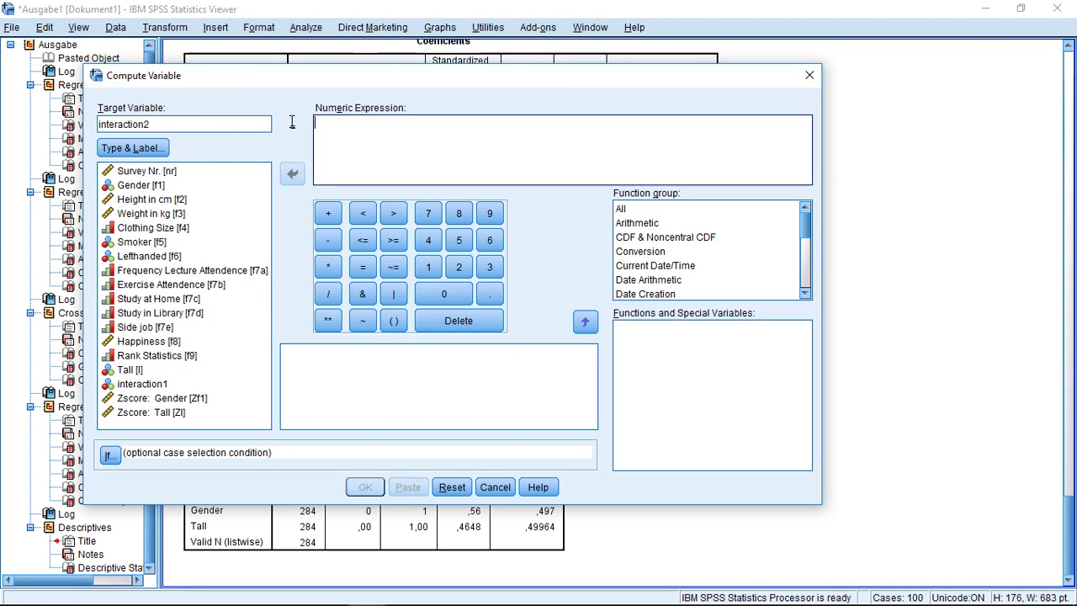
- Build the expression Zf1*Zl and compute interaction2
{"action": "left_click", "coordinate": [125, 400]}
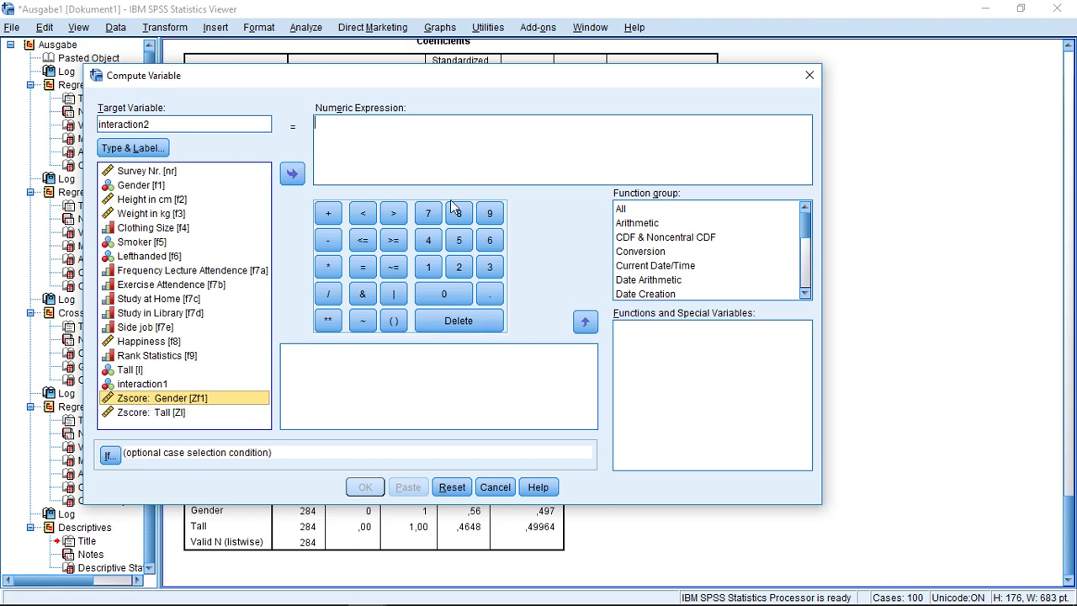
{"action": "left_click", "coordinate": [291, 182]}
{"action": "type", "text": "*"}
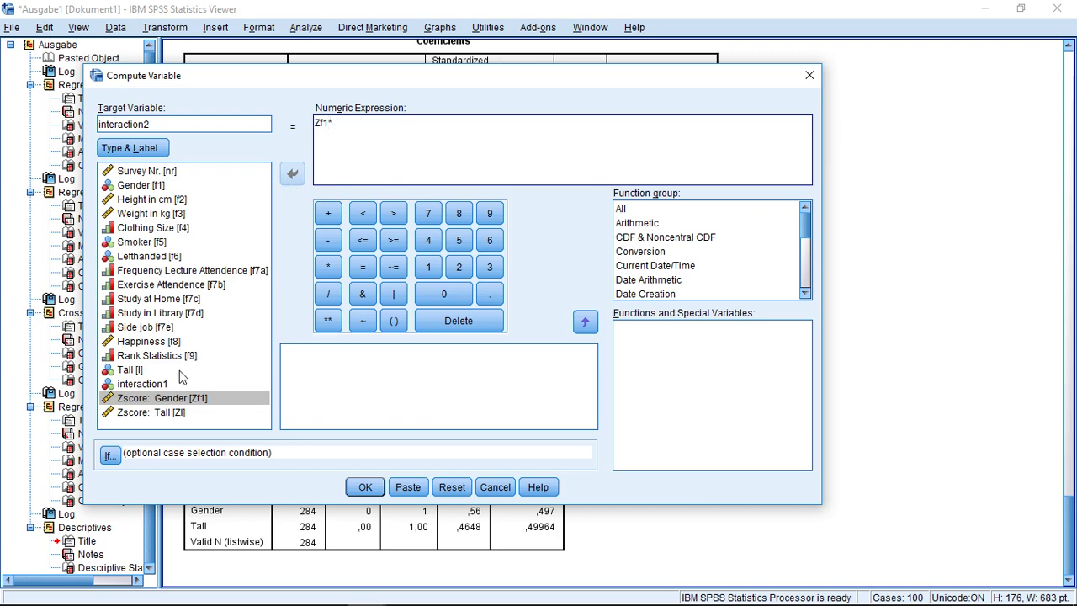
{"action": "left_click", "coordinate": [173, 412]}
{"action": "left_click", "coordinate": [291, 173]}
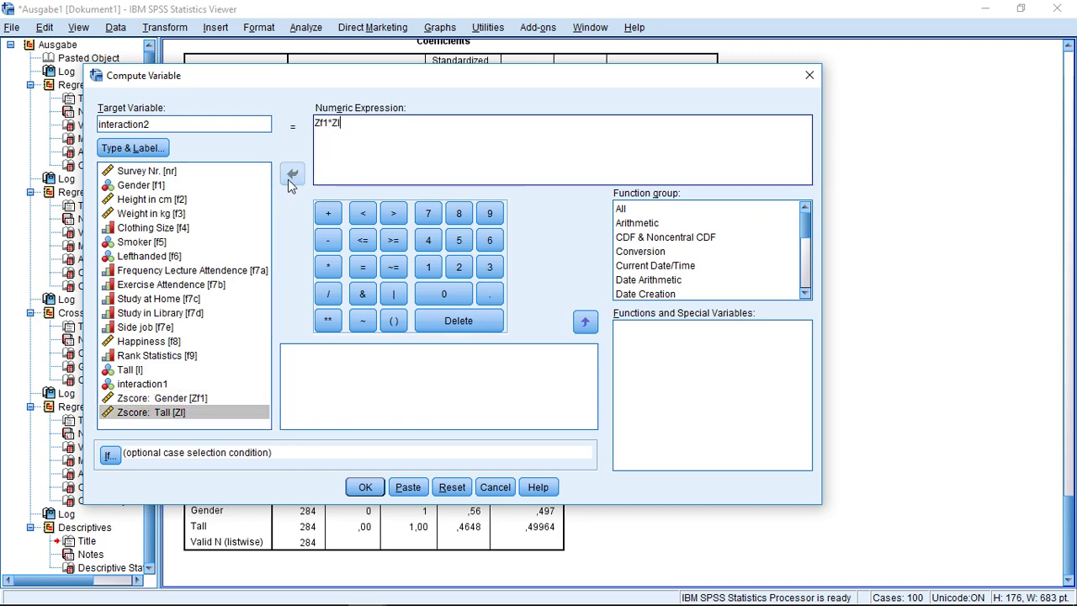
{"action": "left_click", "coordinate": [364, 486]}
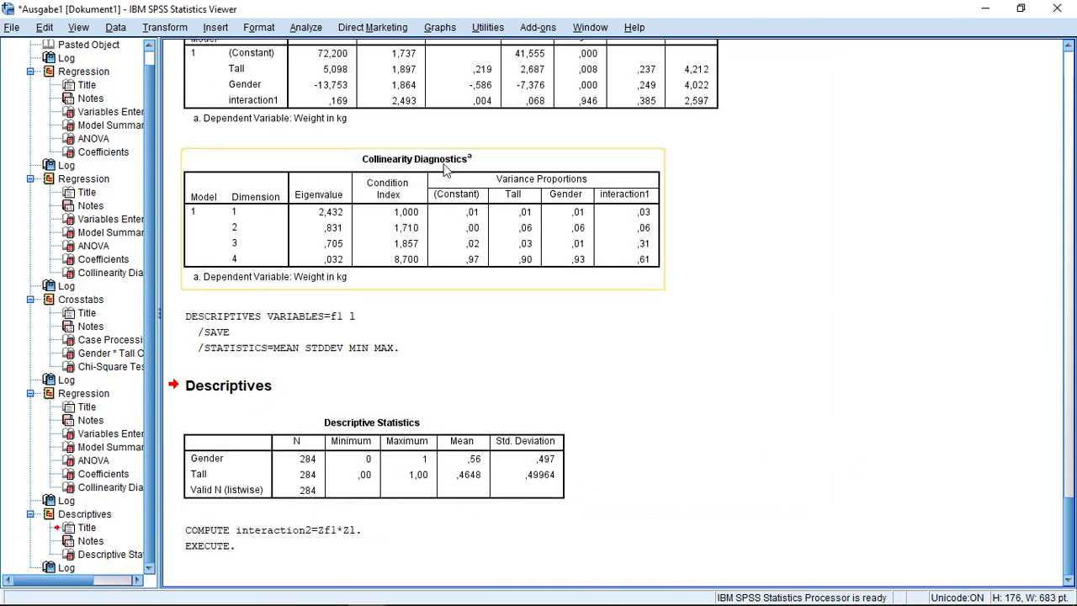
- Remove Tall, Gender and interaction1 from the regression's independent variables
{"action": "left_click", "coordinate": [312, 28]}
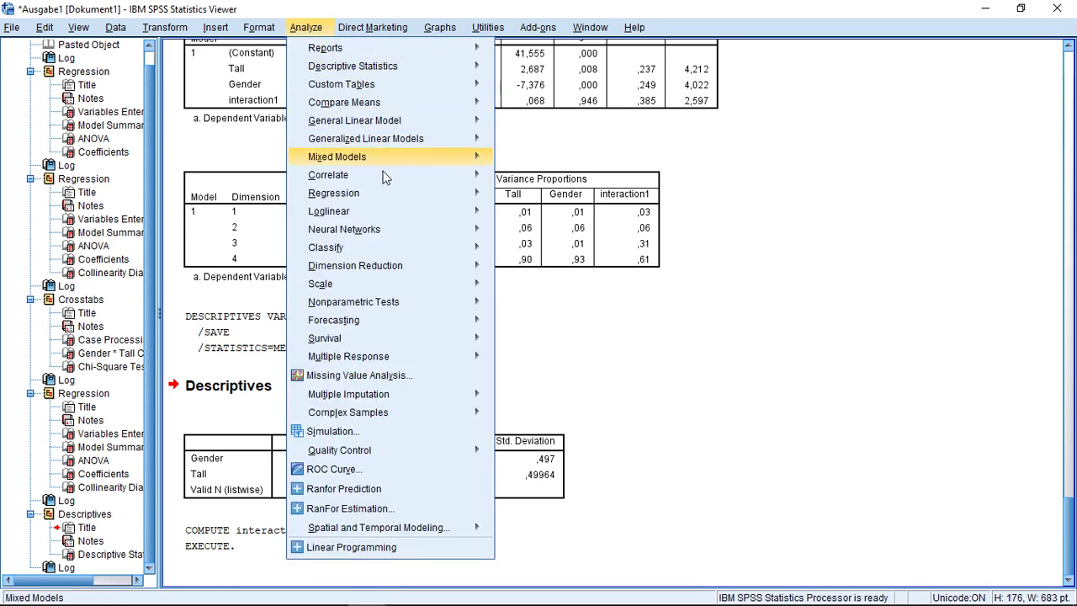
{"action": "mouse_move", "coordinate": [397, 197]}
{"action": "left_click", "coordinate": [526, 177]}
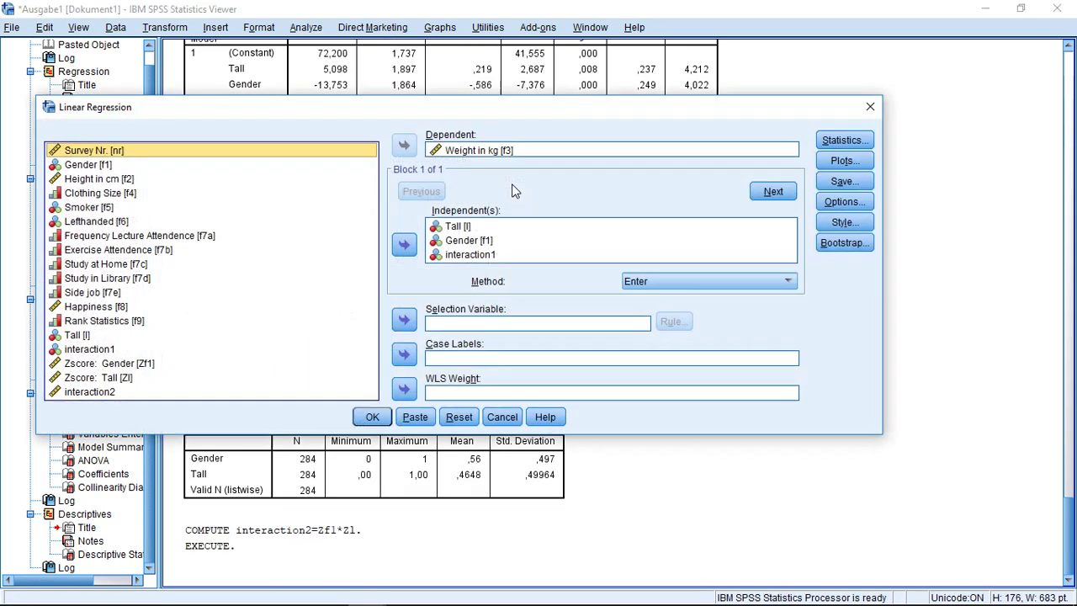
{"action": "left_click", "coordinate": [459, 227]}
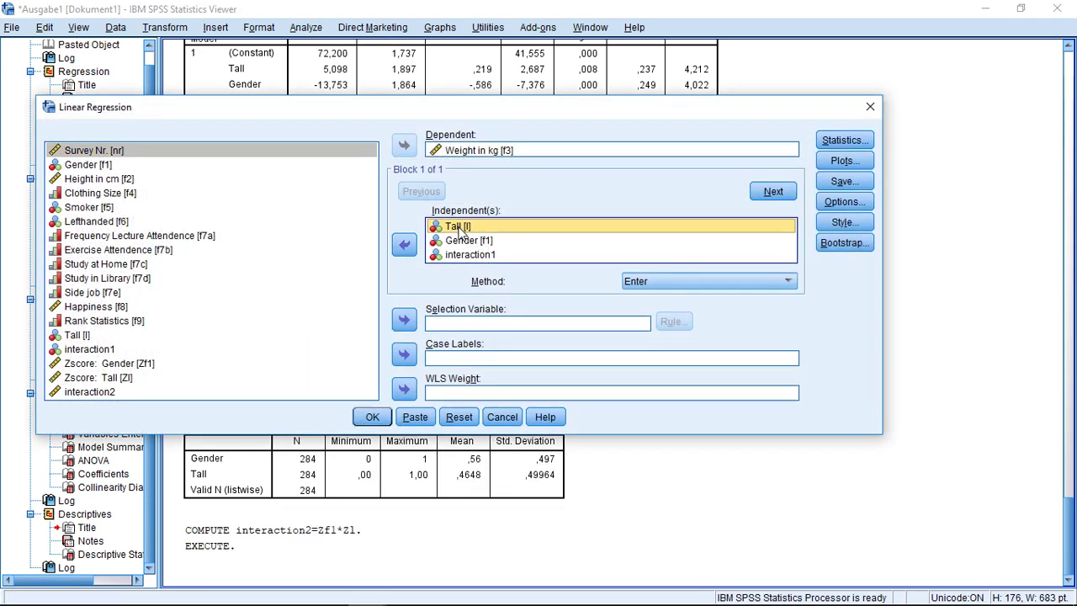
{"action": "left_click", "coordinate": [459, 260], "text": "shift"}
{"action": "left_click", "coordinate": [404, 244]}
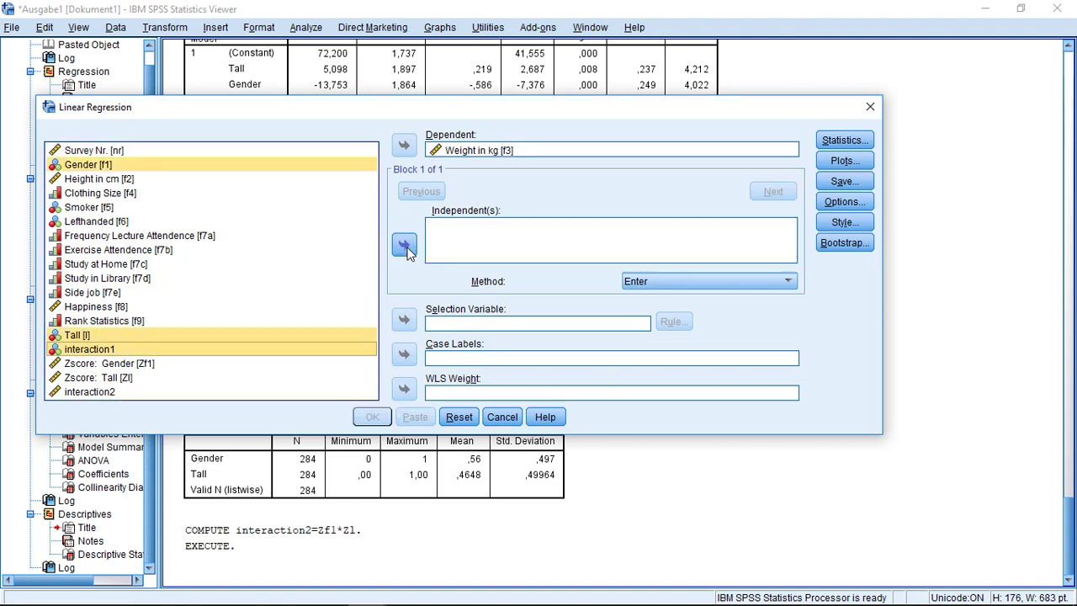
- Add Zscore: Gender, Zscore: Tall and interaction2 as predictors and run the regression
{"action": "left_click", "coordinate": [180, 362]}
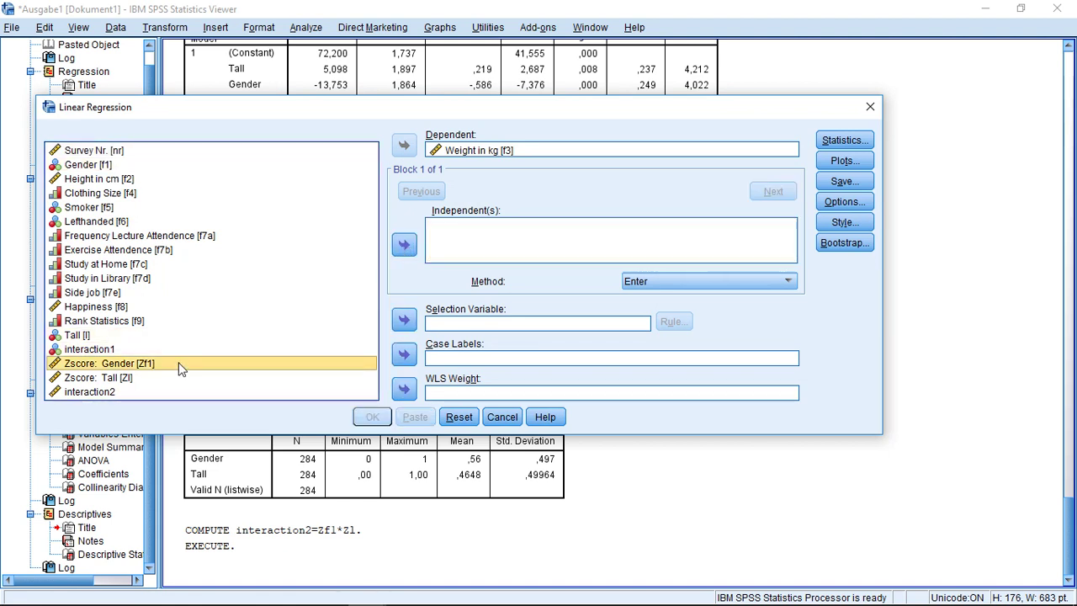
{"action": "left_click", "coordinate": [188, 389], "text": "shift"}
{"action": "left_click", "coordinate": [404, 244]}
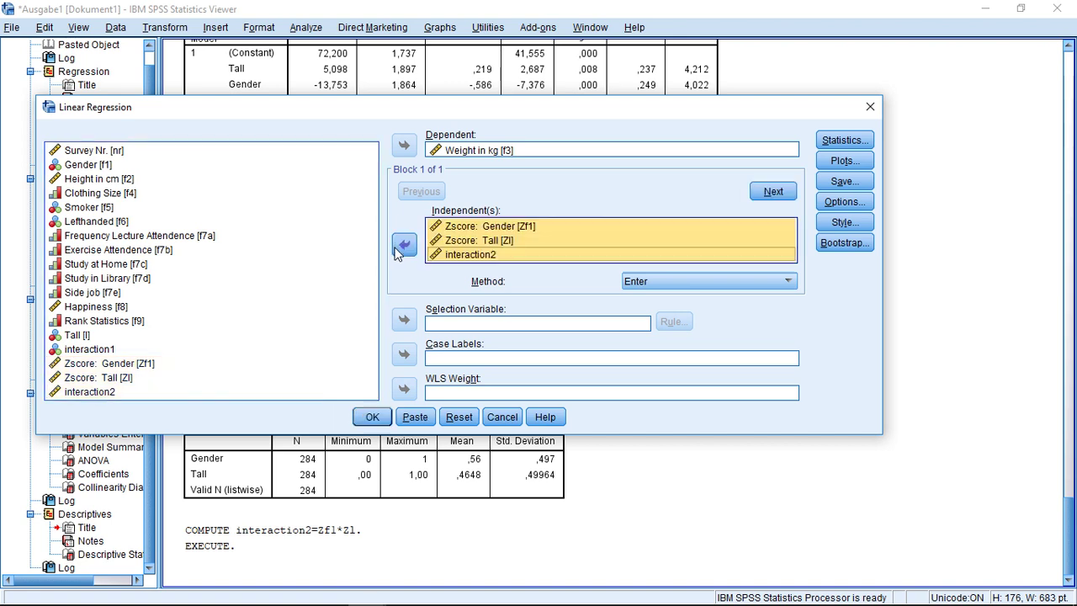
{"action": "left_click", "coordinate": [475, 255]}
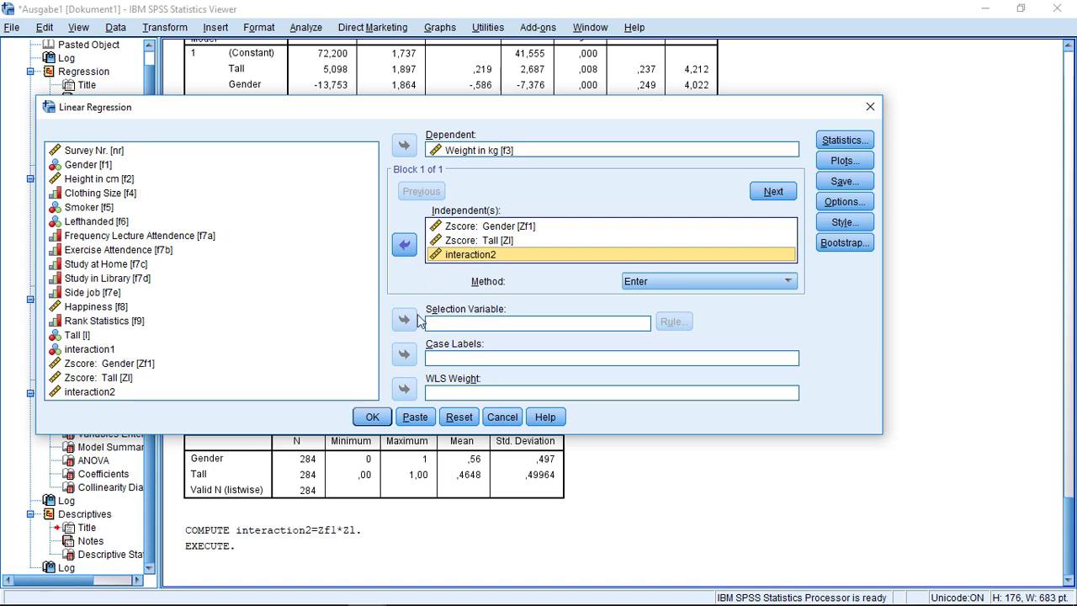
{"action": "left_click", "coordinate": [371, 417]}
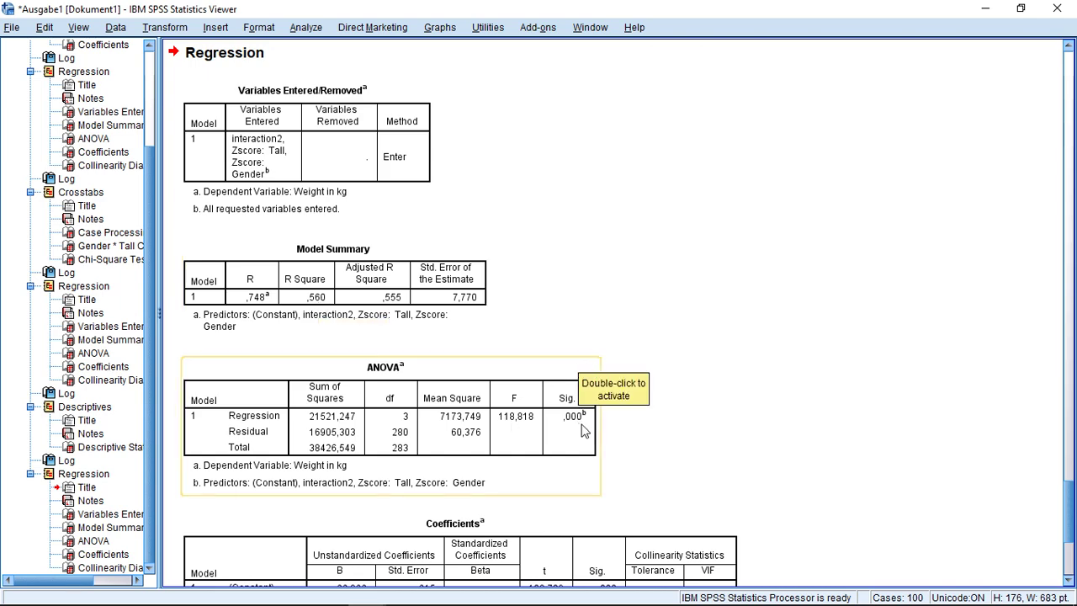
{"action": "left_click_drag", "start_coordinate": [1070, 506], "coordinate": [1068, 528]}
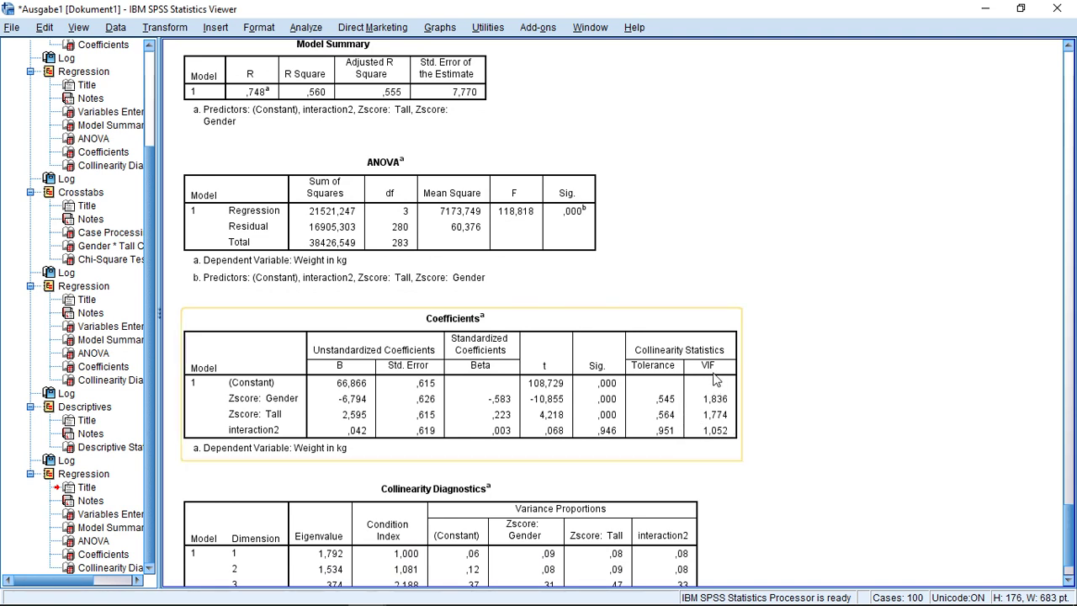
{"action": "left_click_drag", "start_coordinate": [705, 450], "coordinate": [764, 400]}
{"action": "left_click", "coordinate": [353, 422]}
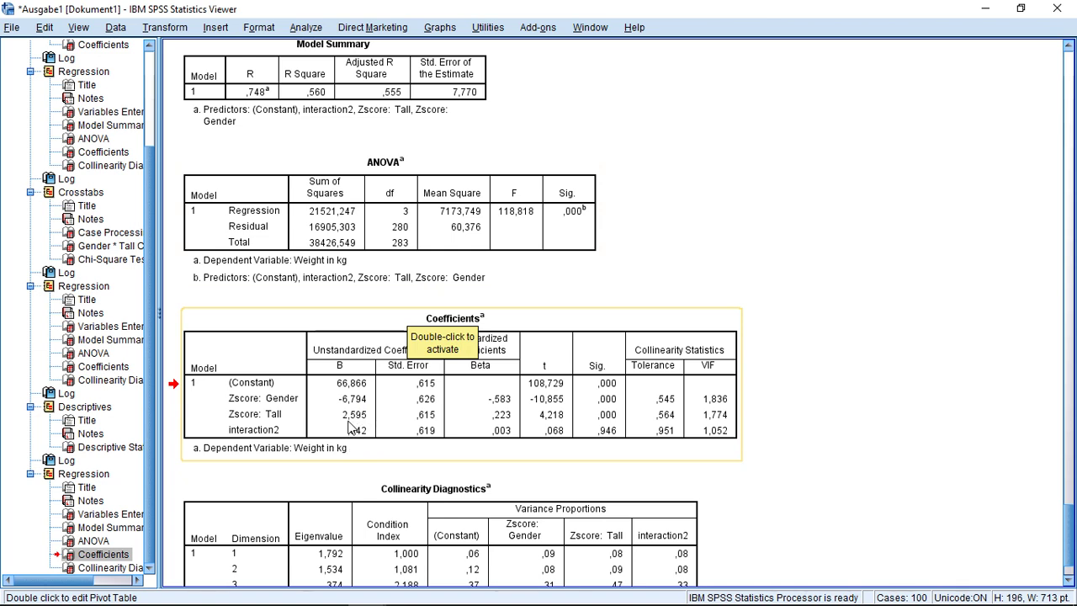
{"action": "left_click", "coordinate": [850, 418]}
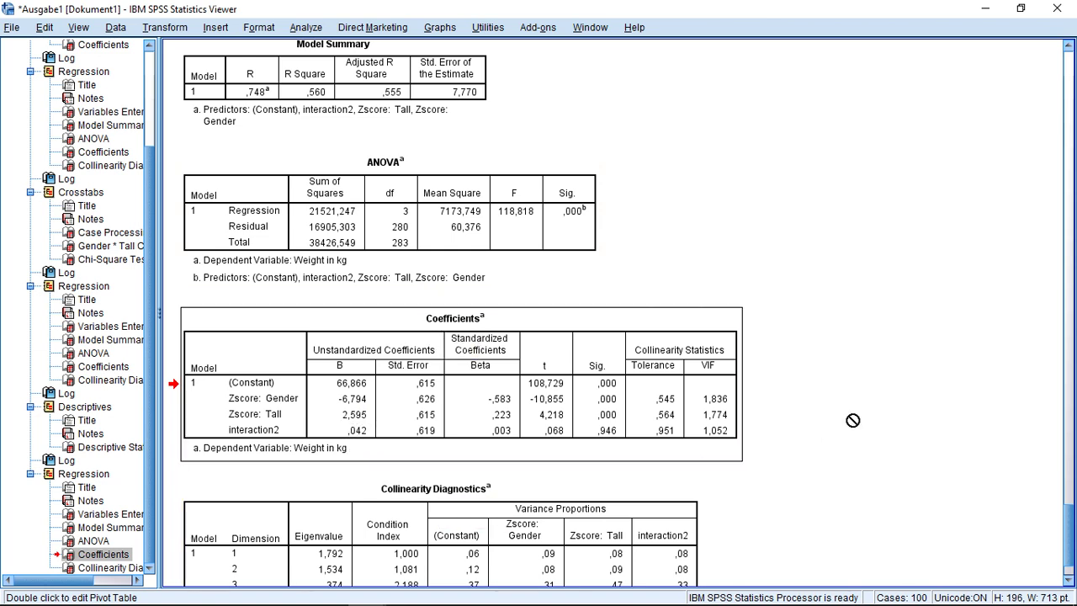
{"action": "scroll", "coordinate": [1070, 529], "scroll_direction": "down", "scroll_amount": 3}
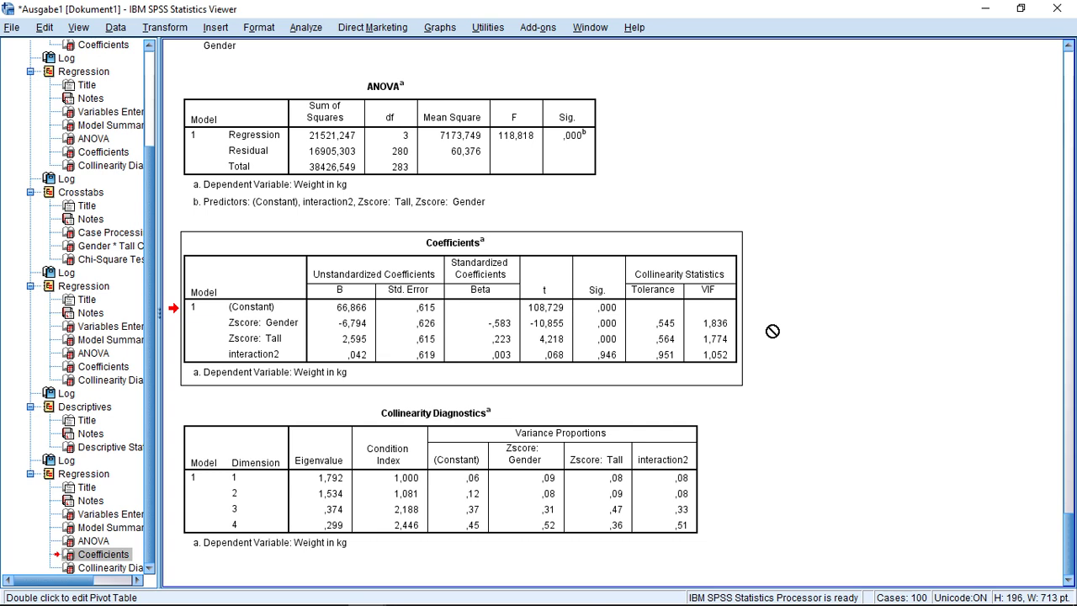
{"action": "left_click", "coordinate": [355, 320]}
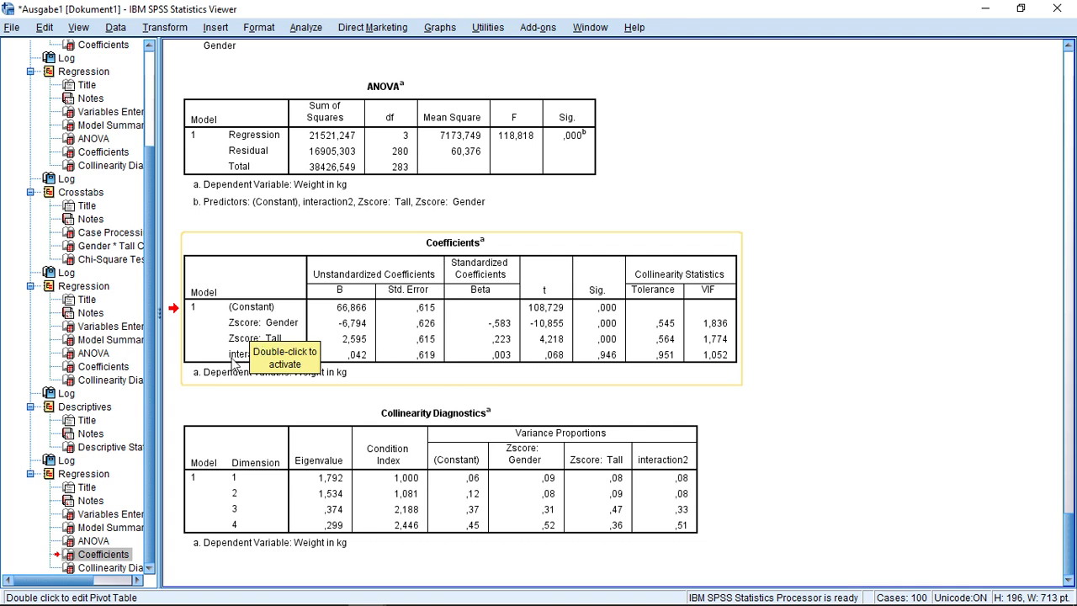
{"action": "left_click_drag", "start_coordinate": [235, 364], "coordinate": [170, 351]}
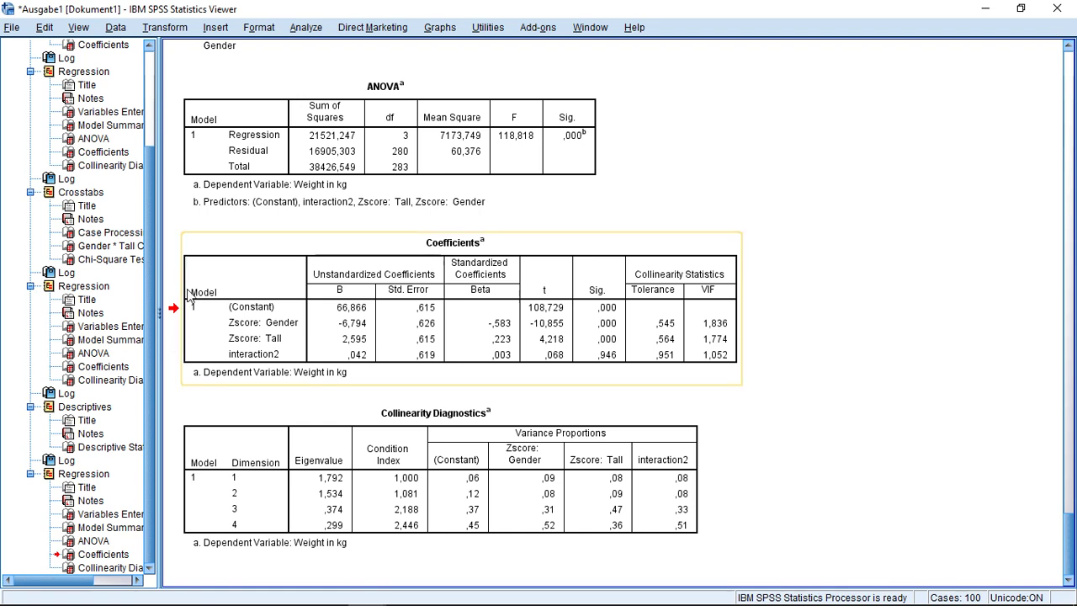
{"action": "left_click_drag", "start_coordinate": [173, 275], "coordinate": [185, 276]}
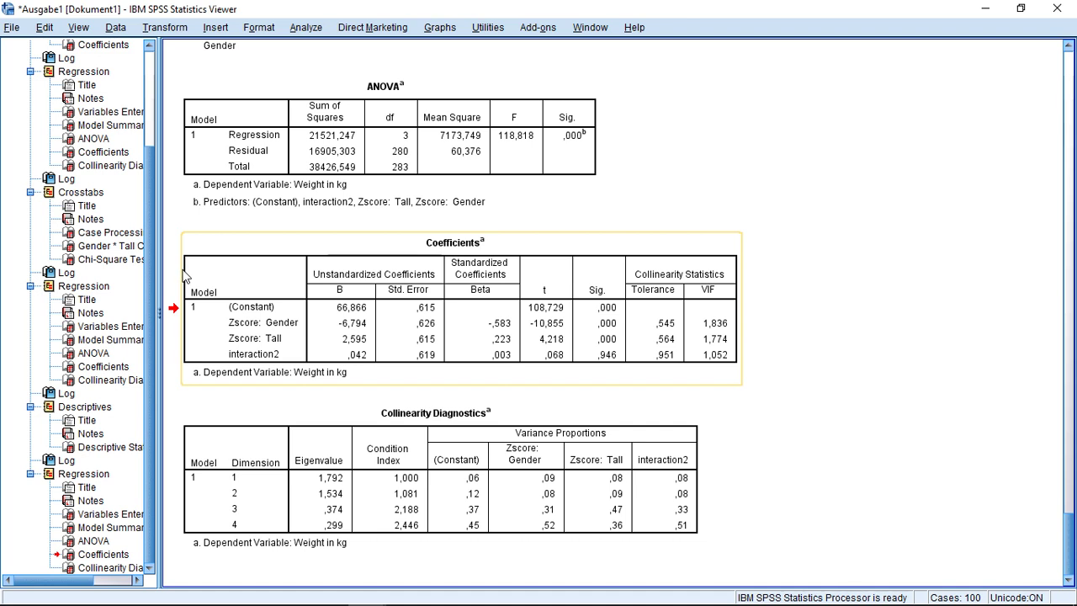